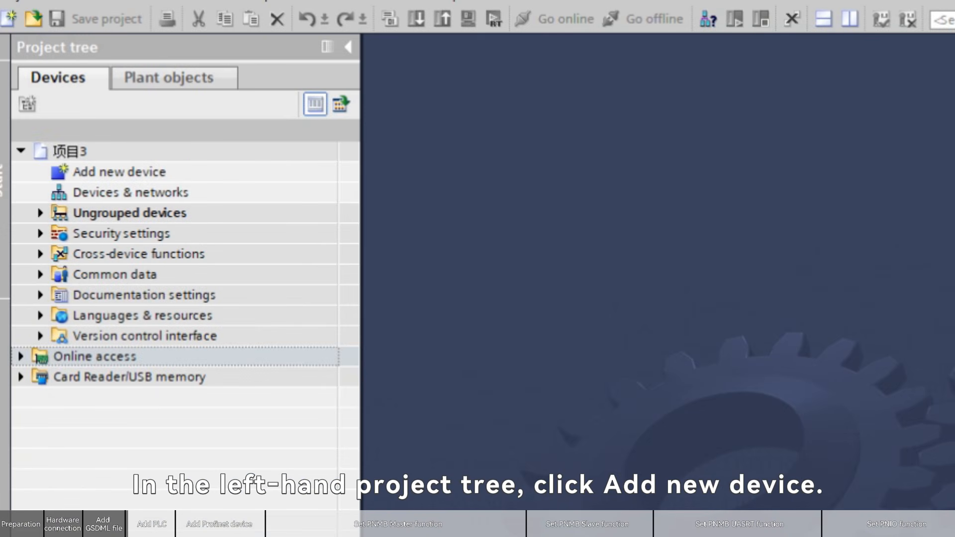
# Add a new SIMATIC S7-1200 G2 controller, CPU 1214C DC/DC/DC with article number 6ES7 214-1AH50-0XB0
pyautogui.doubleClick(135, 172)
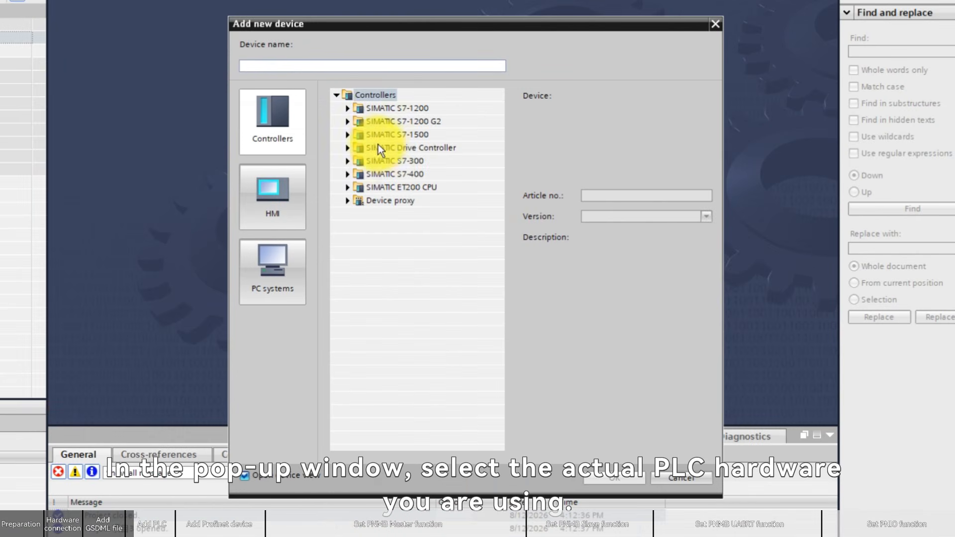
pyautogui.click(348, 122)
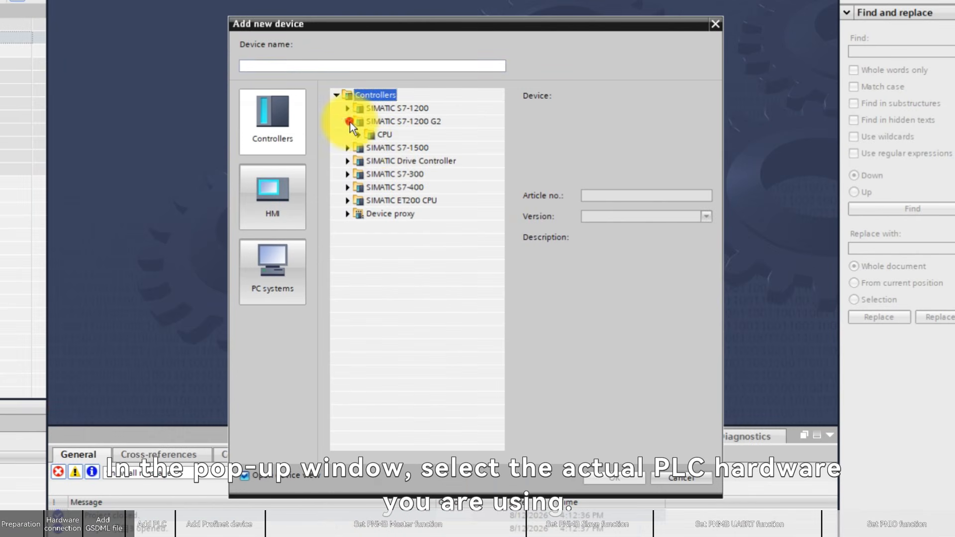
pyautogui.click(359, 135)
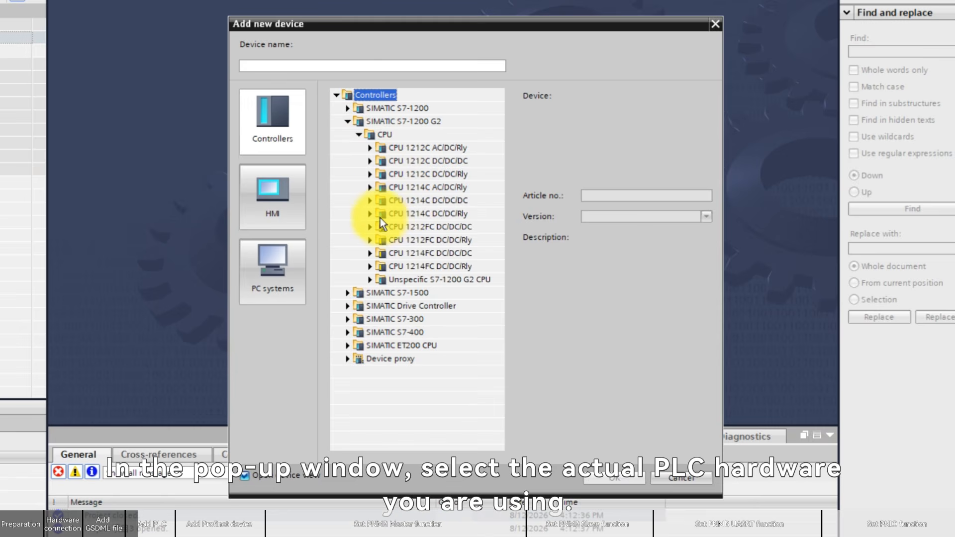
pyautogui.click(370, 200)
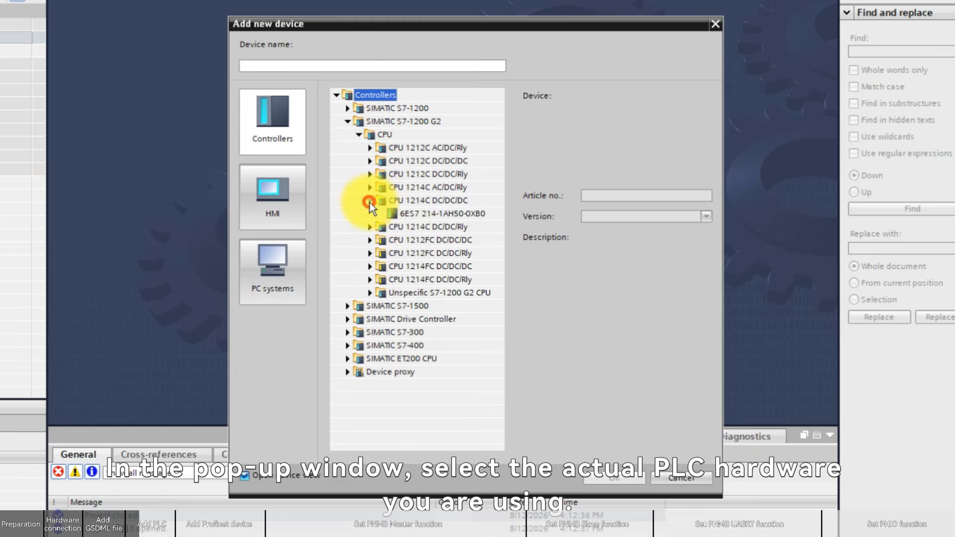
pyautogui.doubleClick(402, 217)
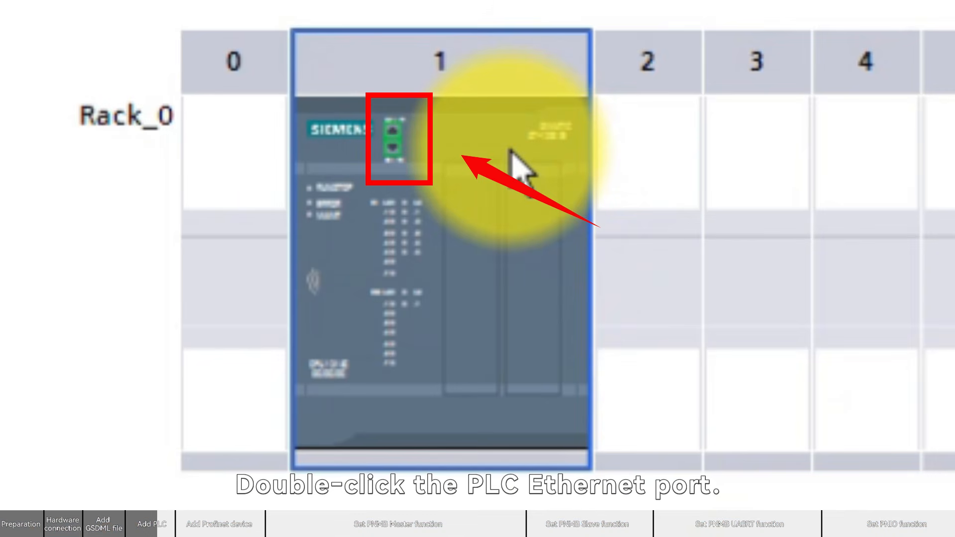
# Open the PLC Ethernet port's properties and review its IP address and subnet mask
pyautogui.doubleClick(394, 134)
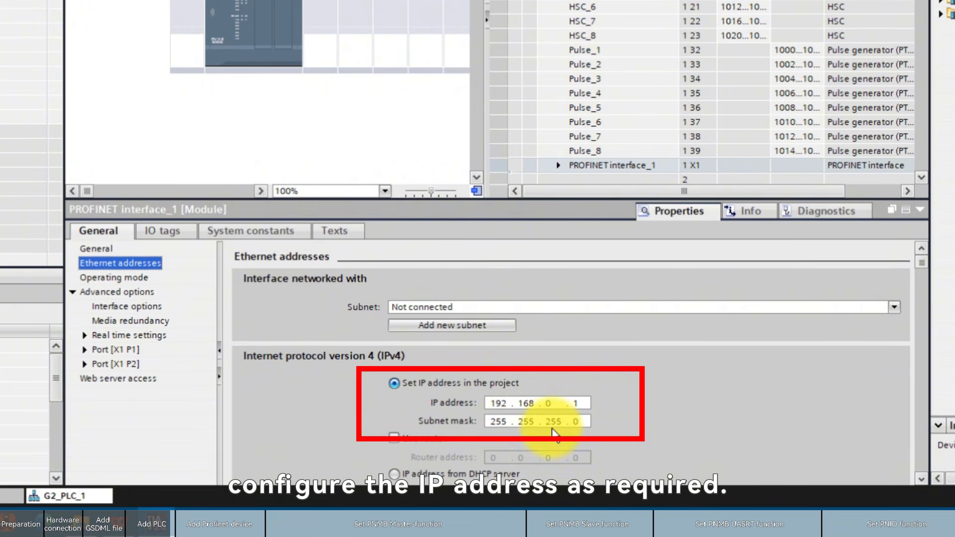
pyautogui.click(577, 405)
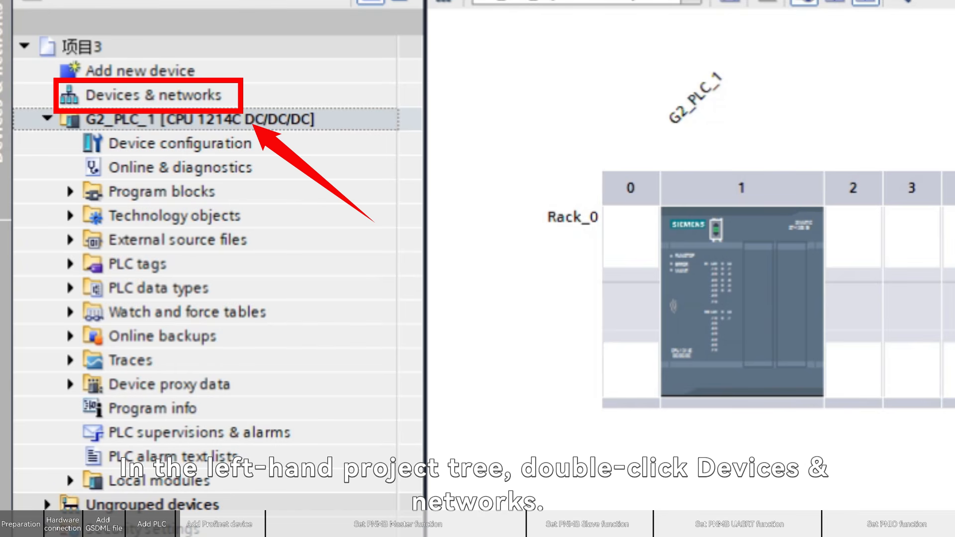
# Open Devices & networks and add the EBT3003 device from the EBYTE Profinet I/O catalog to the network view
pyautogui.doubleClick(144, 94)
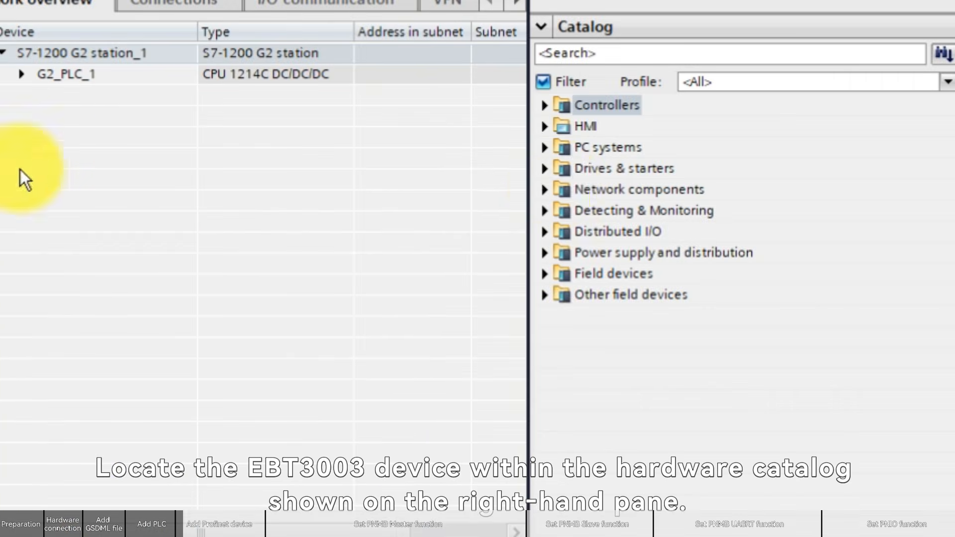
pyautogui.click(545, 295)
pyautogui.click(563, 337)
pyautogui.click(580, 422)
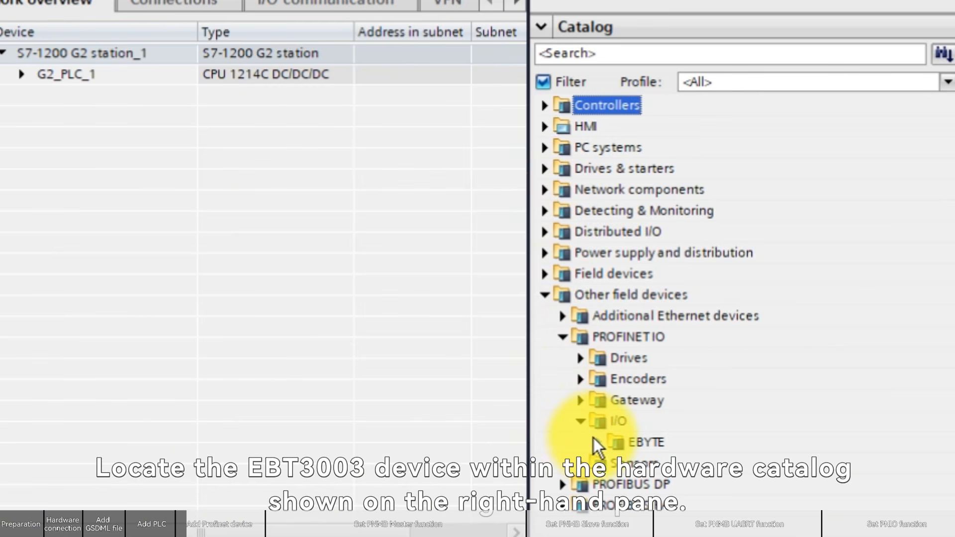
pyautogui.click(598, 442)
pyautogui.click(616, 463)
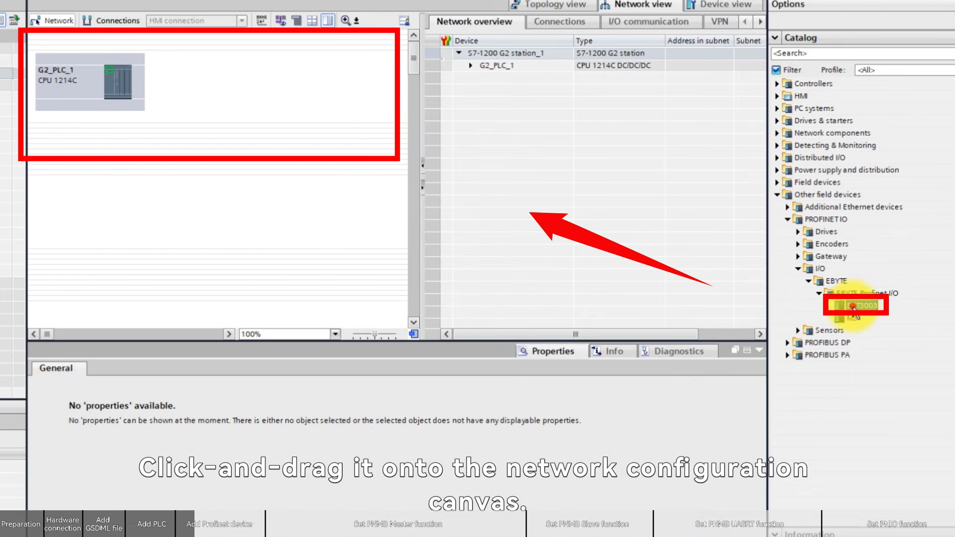
pyautogui.moveTo(672, 490); pyautogui.dragTo(106, 221)
pyautogui.moveTo(518, 151); pyautogui.dragTo(226, 98)
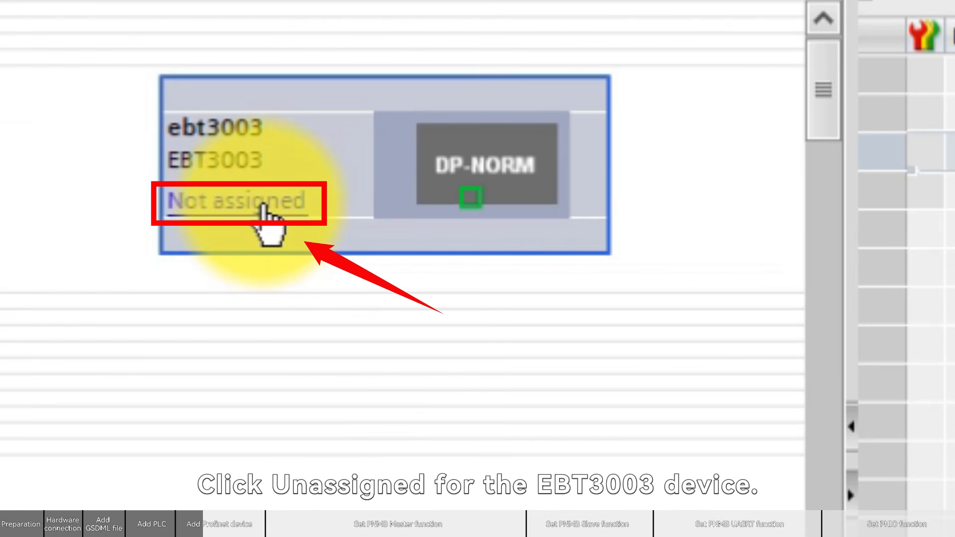
# Assign the EBT3003 device to the IO controller G2_PLC_1.PROFINET interface_1
pyautogui.click(263, 203)
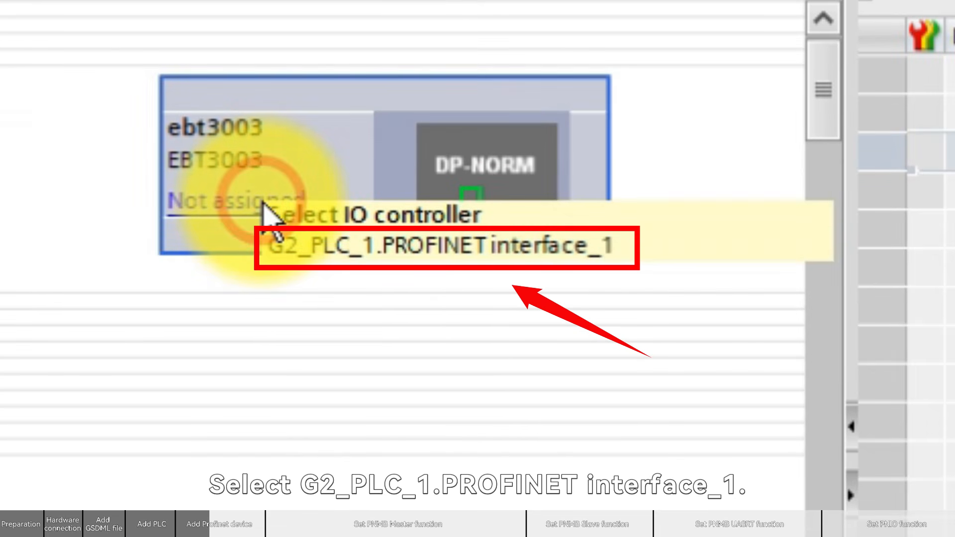
pyautogui.click(351, 247)
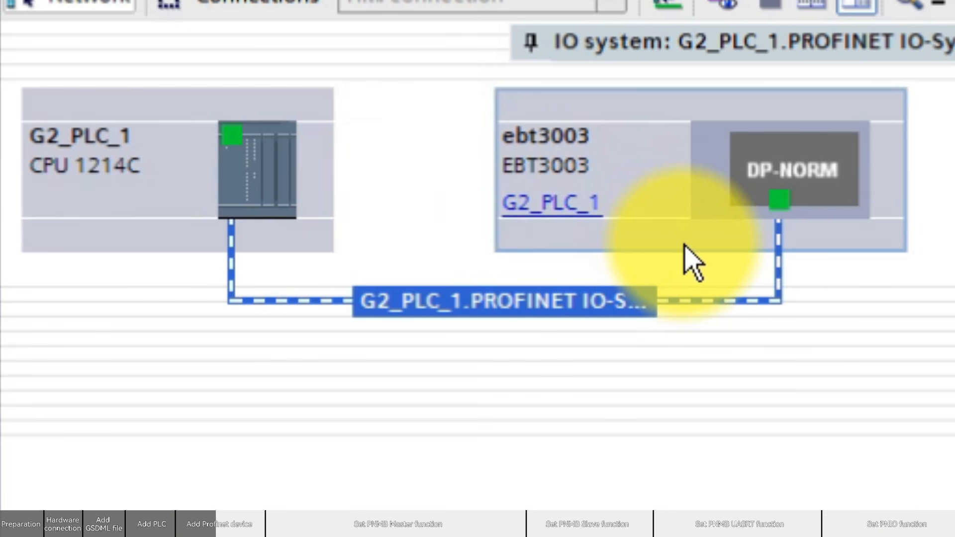
# Open the EBT3003 device's Ethernet address properties and review its IP address and PROFINET device name
pyautogui.click(735, 149)
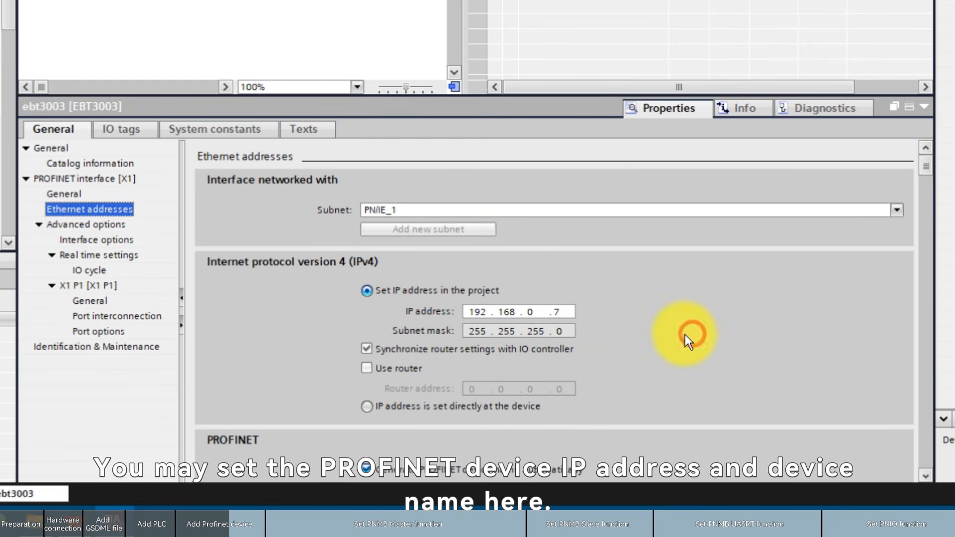
pyautogui.scroll(-3, 688, 335)
pyautogui.click(390, 324)
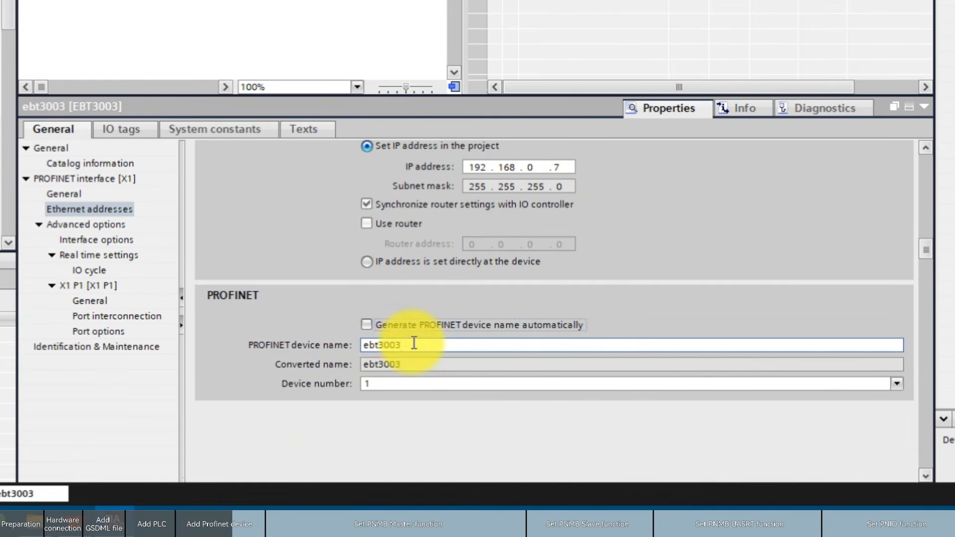
pyautogui.click(416, 347)
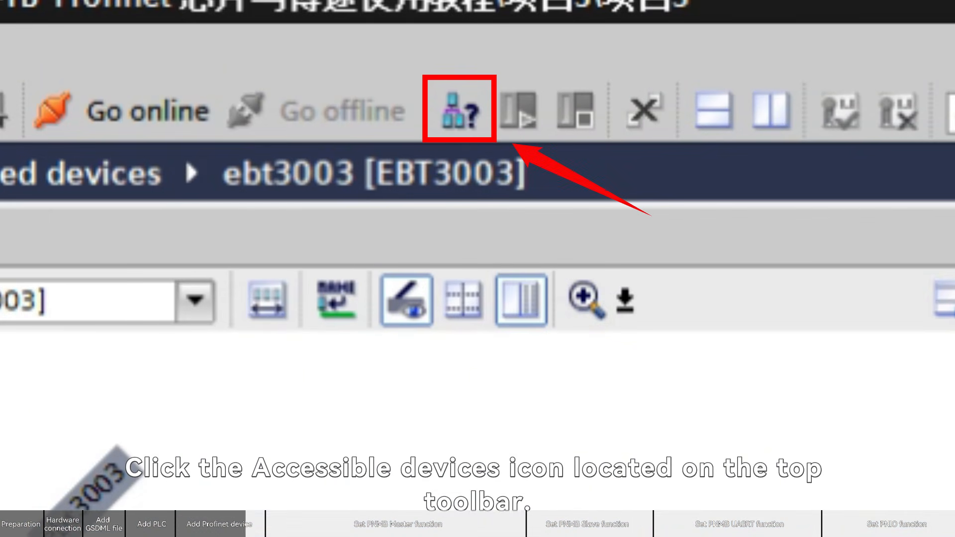
# Search for accessible devices on the PN/IE interface and show the discovered ebt3003 node
pyautogui.click(448, 110)
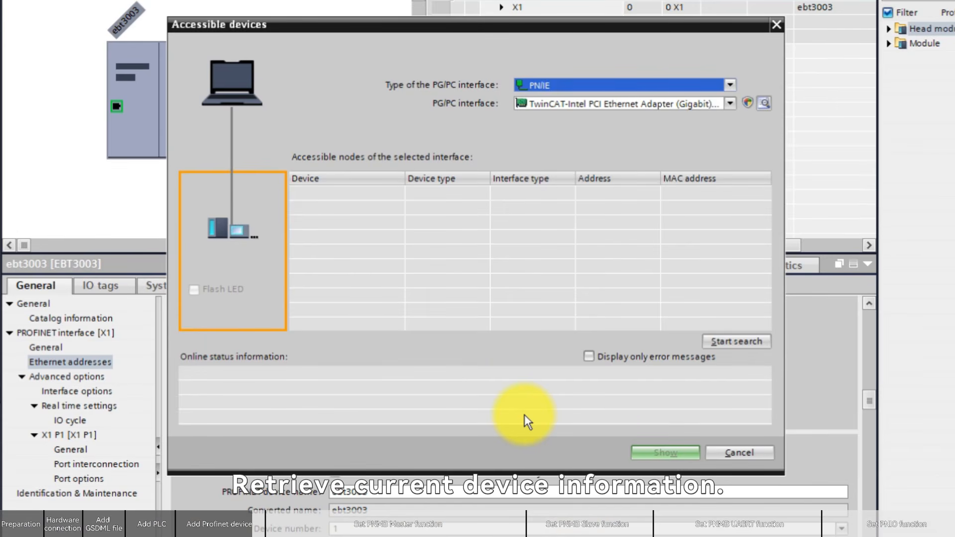
pyautogui.click(737, 342)
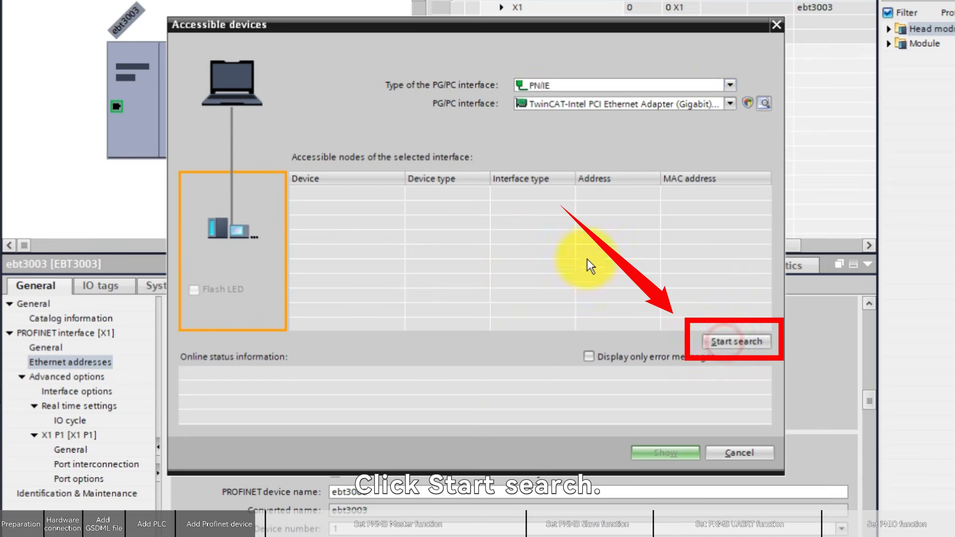
pyautogui.click(298, 209)
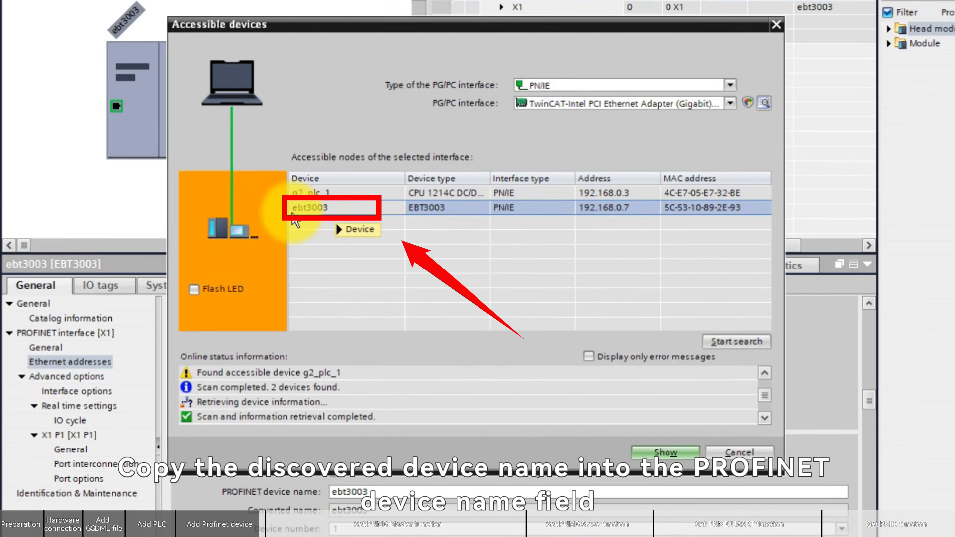
pyautogui.click(666, 452)
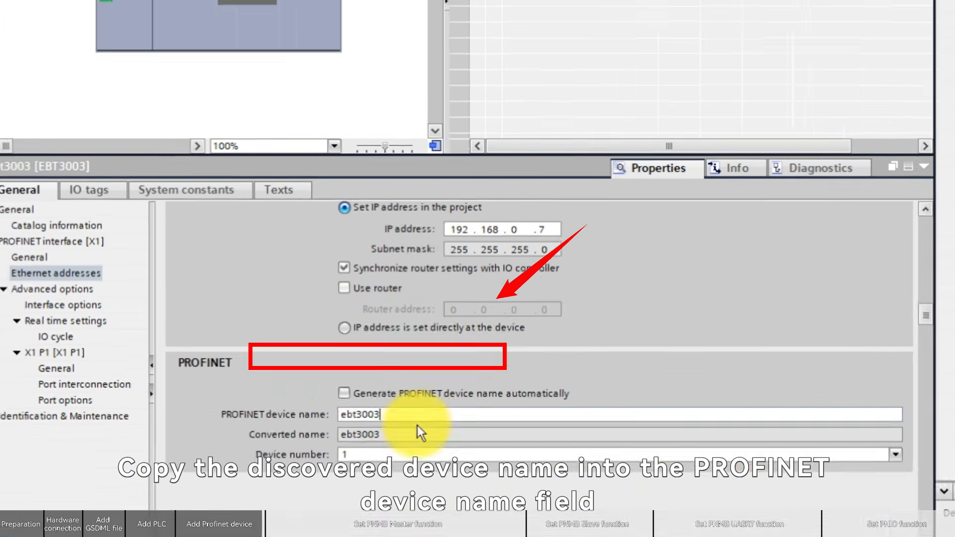
pyautogui.click(366, 492)
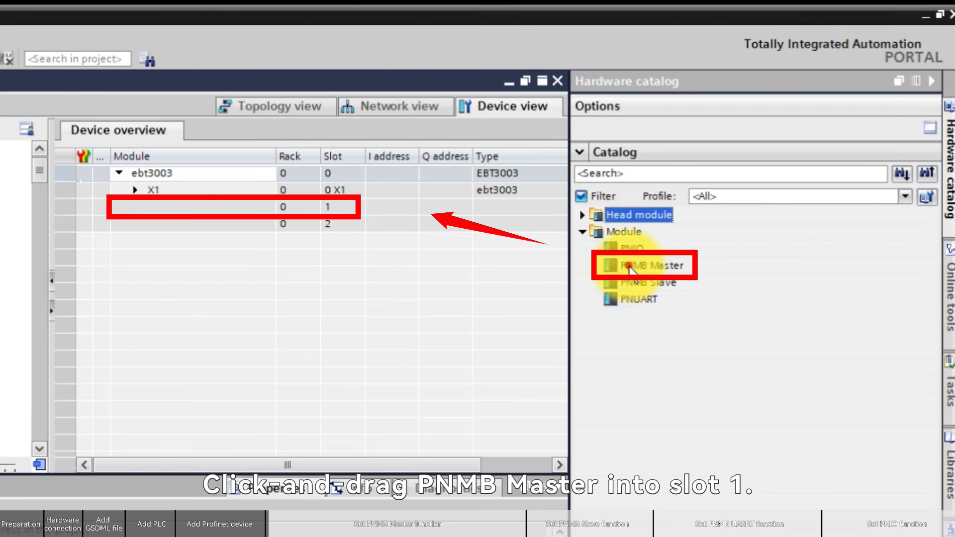
# Insert the PNMB Master module into slot 1 and a Read 01 Words Holding Registers 4xxxx submodule into the next slot
pyautogui.click(617, 266)
pyautogui.moveTo(617, 269); pyautogui.dragTo(192, 209)
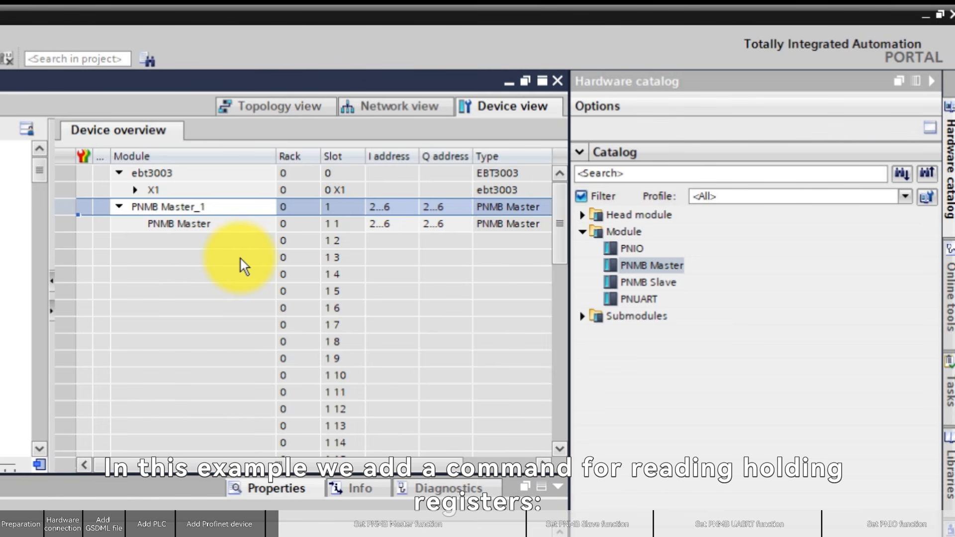
pyautogui.click(581, 316)
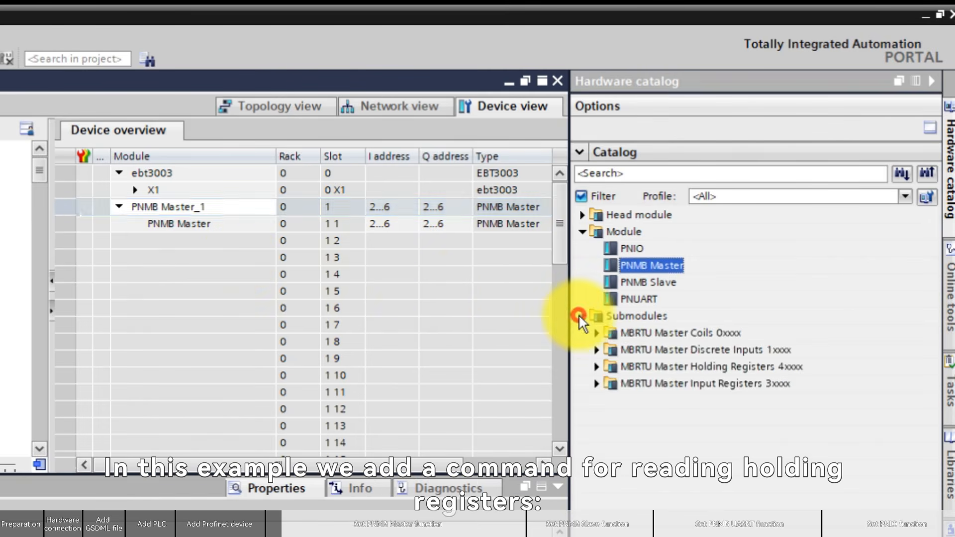
pyautogui.click(599, 367)
pyautogui.scroll(2, 681, 311)
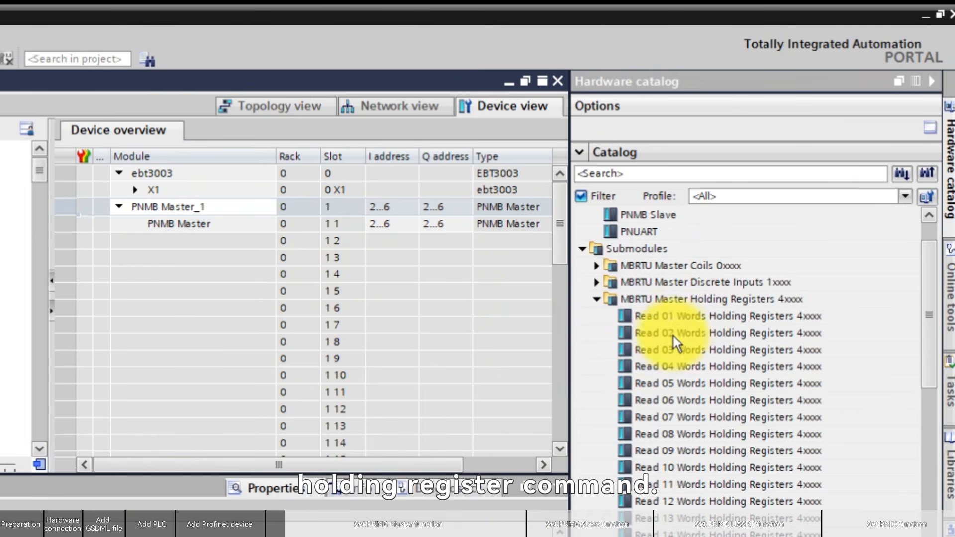
pyautogui.click(669, 318)
pyautogui.moveTo(669, 322); pyautogui.dragTo(186, 241)
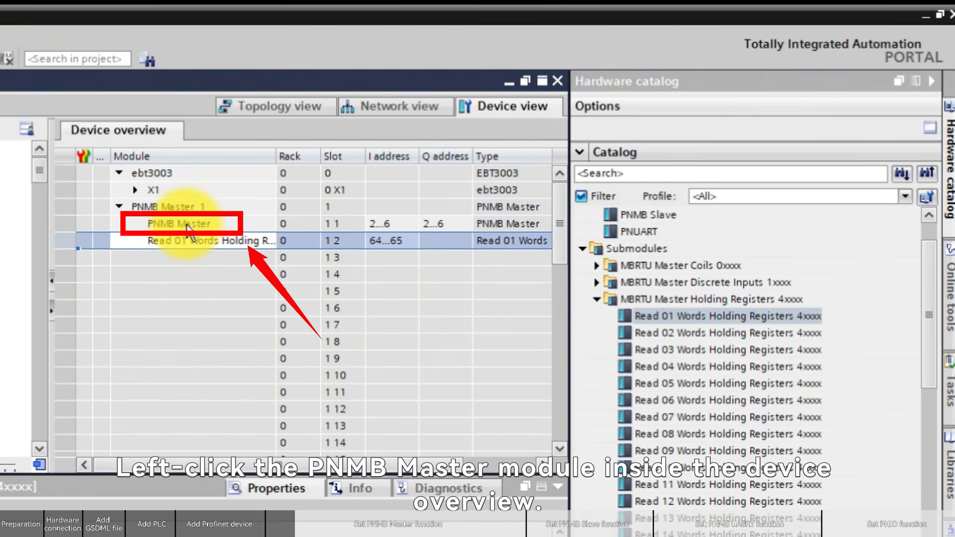
# Open the PNMB Master module's Serial Port And Modbus Master parameters
pyautogui.click(187, 228)
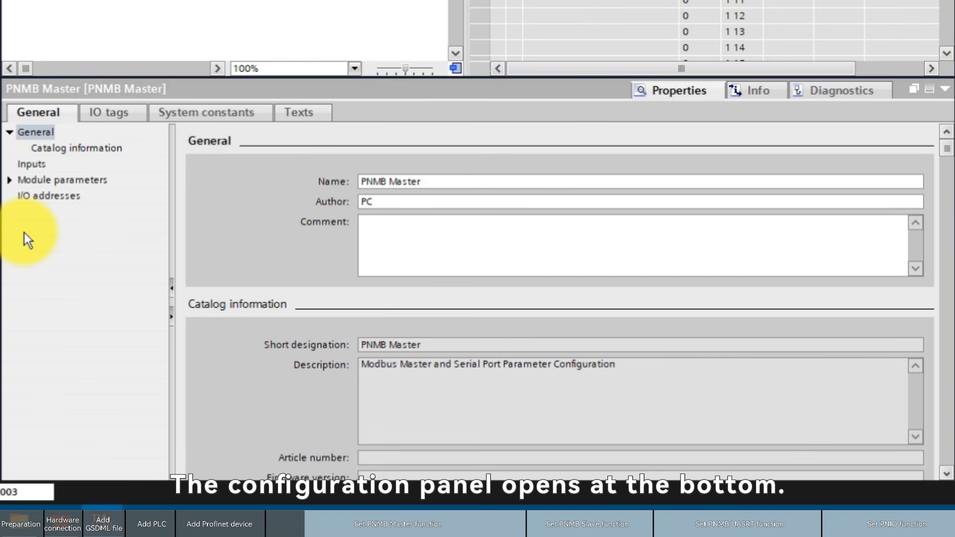
pyautogui.click(12, 181)
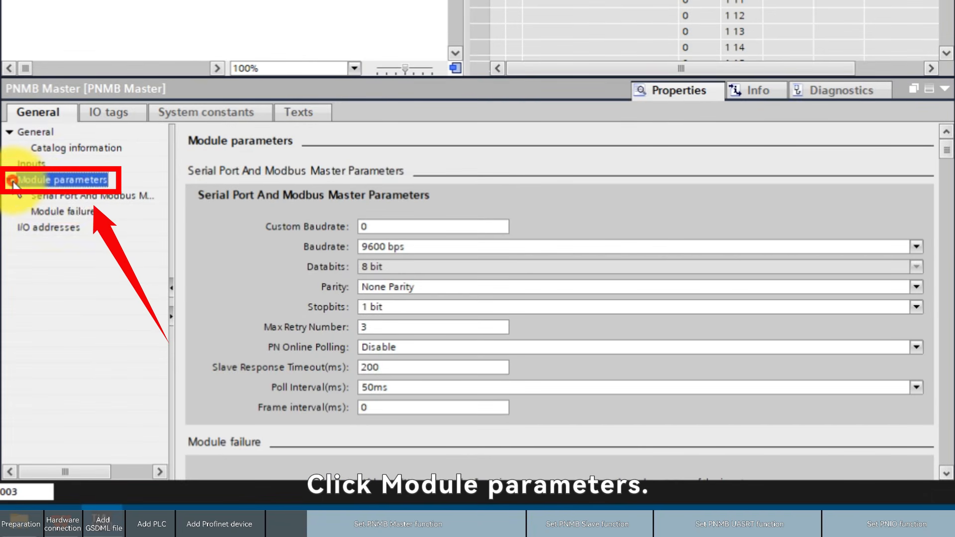
pyautogui.click(65, 196)
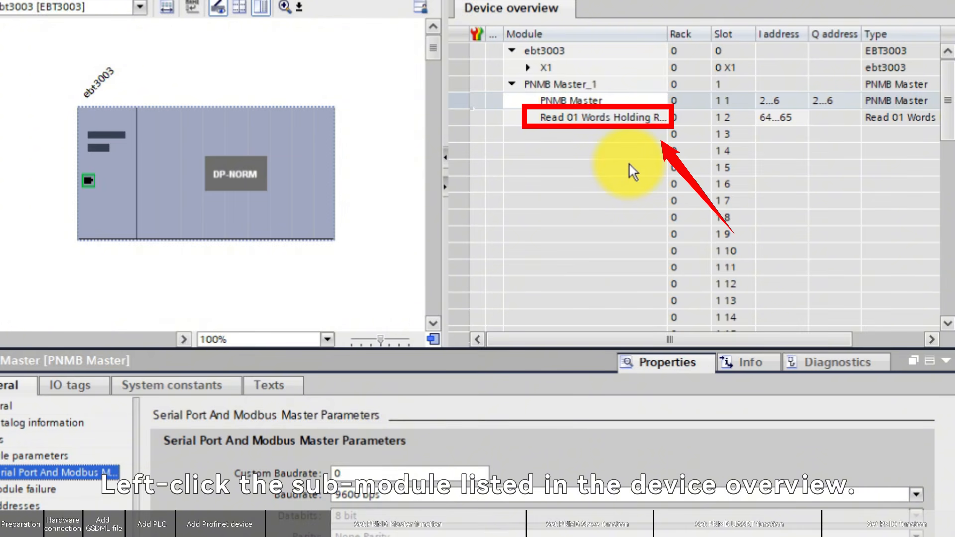
# Open the module parameters of the Read 01 Words Holding Registers submodule
pyautogui.click(597, 118)
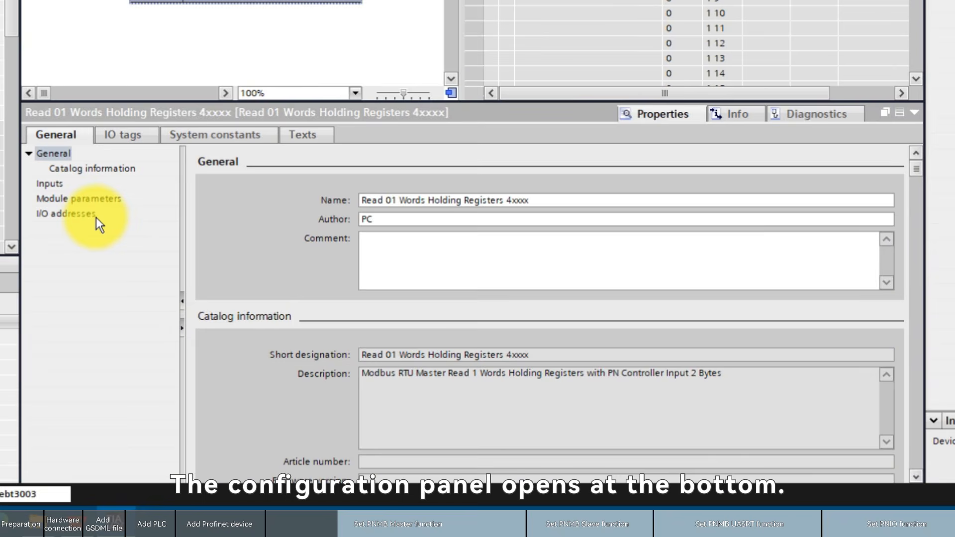
pyautogui.click(50, 199)
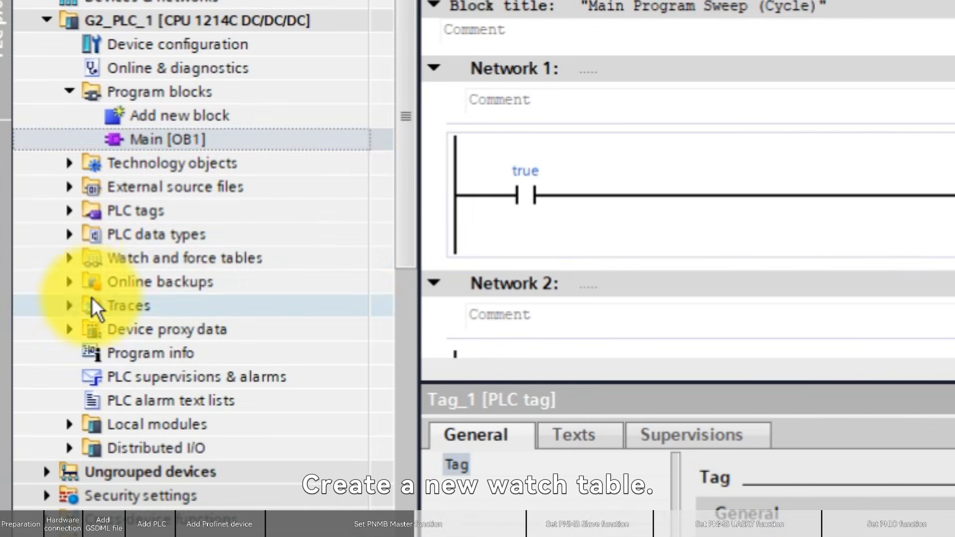
# Add a new watch table to the PLC
pyautogui.click(69, 258)
pyautogui.click(171, 285)
pyautogui.doubleClick(172, 288)
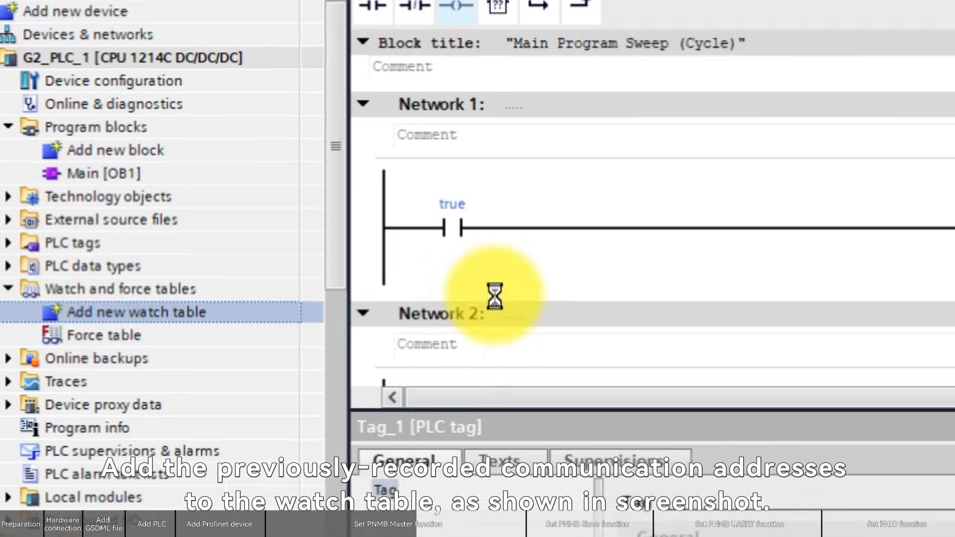
# Enter address IW64 in the watch table's first row with Hex display format
pyautogui.click(267, 166)
pyautogui.write('IW64')
pyautogui.press('Return')
pyautogui.click(422, 157)
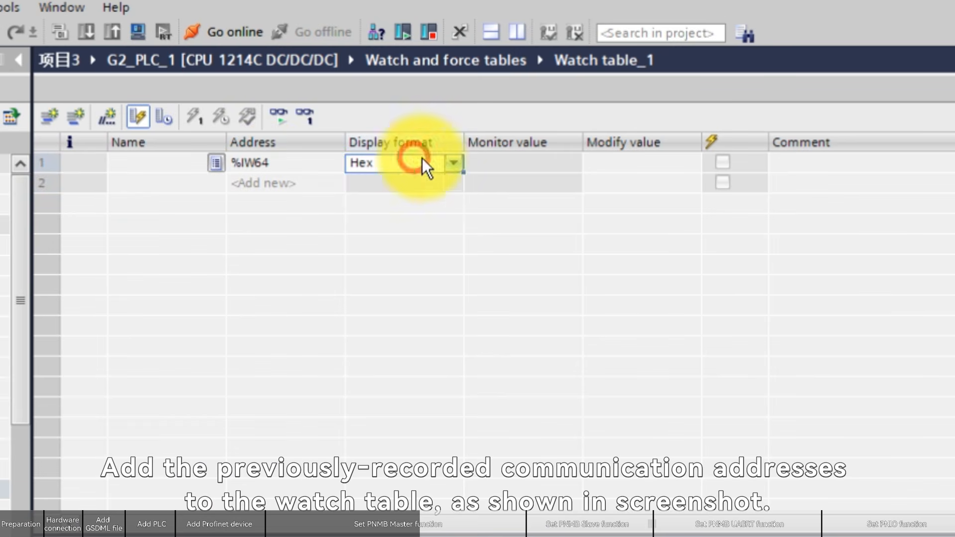
pyautogui.click(453, 284)
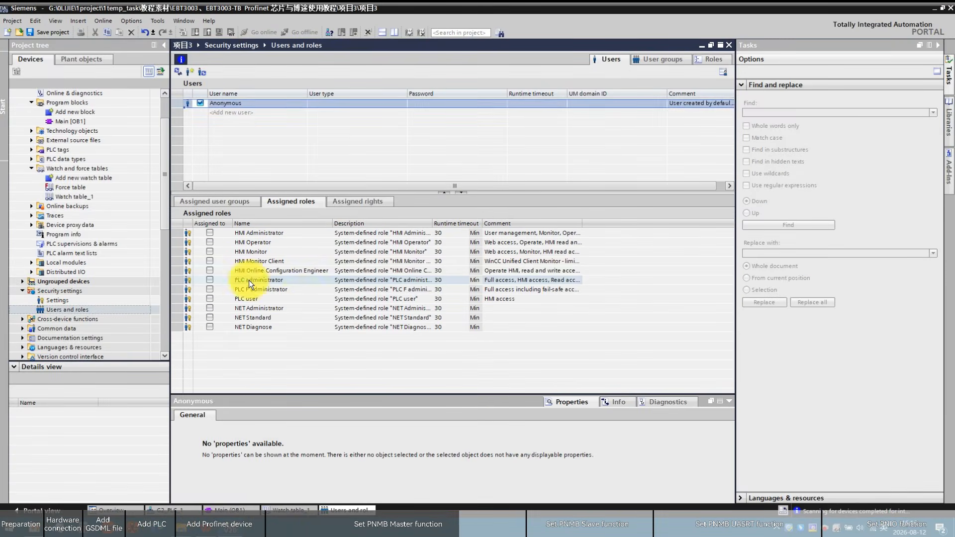
# Grant the Anonymous user the PLC administrator role and compile G2_PLC_1
pyautogui.click(249, 279)
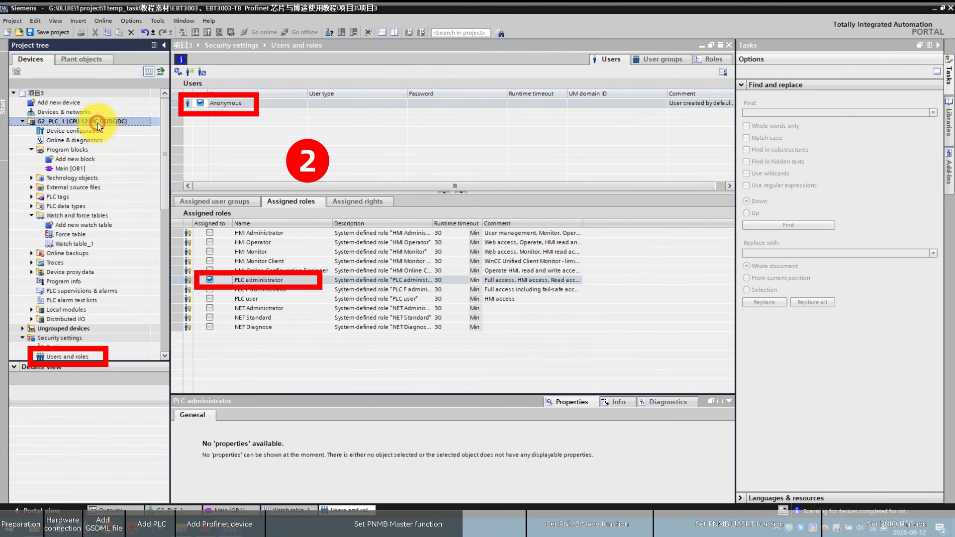
pyautogui.rightClick(97, 121)
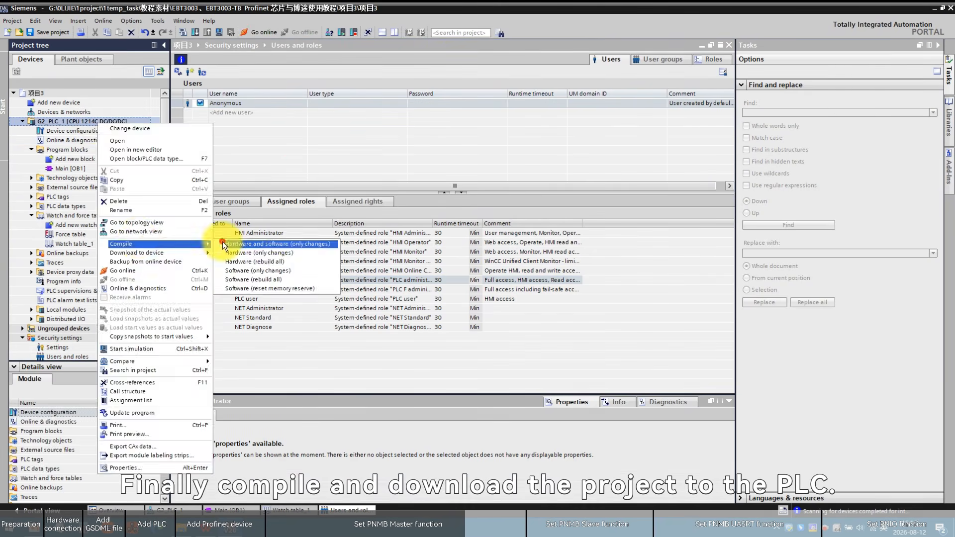
pyautogui.click(234, 241)
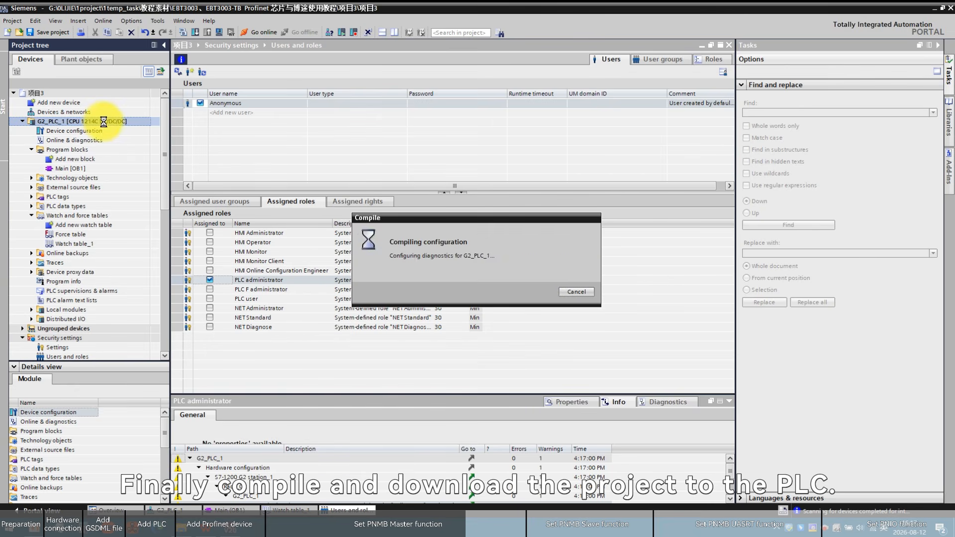
# Download the hardware and software to G2_PLC_1 over the PN/IE interface and finish the load
pyautogui.rightClick(86, 121)
pyautogui.moveTo(132, 249)
pyautogui.click(220, 249)
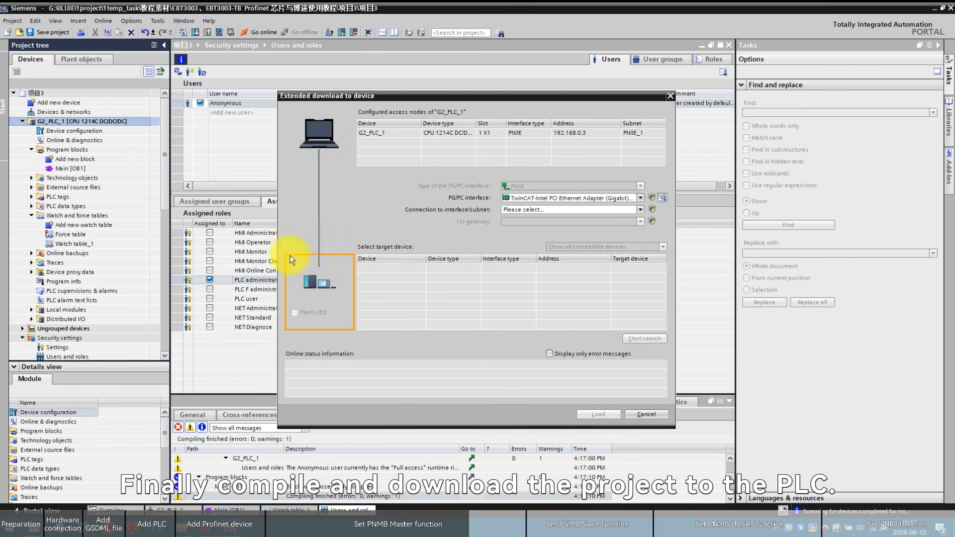
pyautogui.click(641, 210)
pyautogui.click(573, 217)
pyautogui.click(454, 269)
pyautogui.click(599, 415)
pyautogui.click(521, 304)
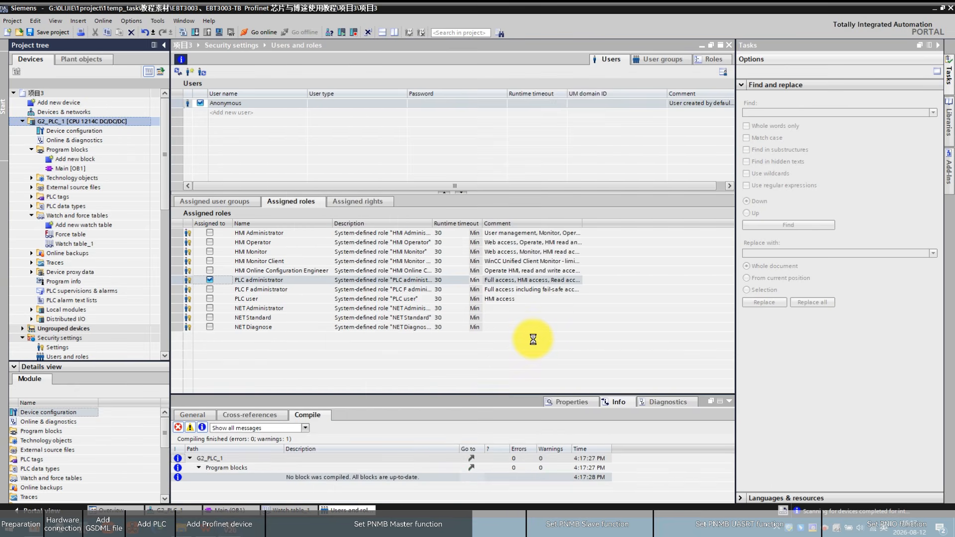
pyautogui.click(536, 362)
pyautogui.click(595, 360)
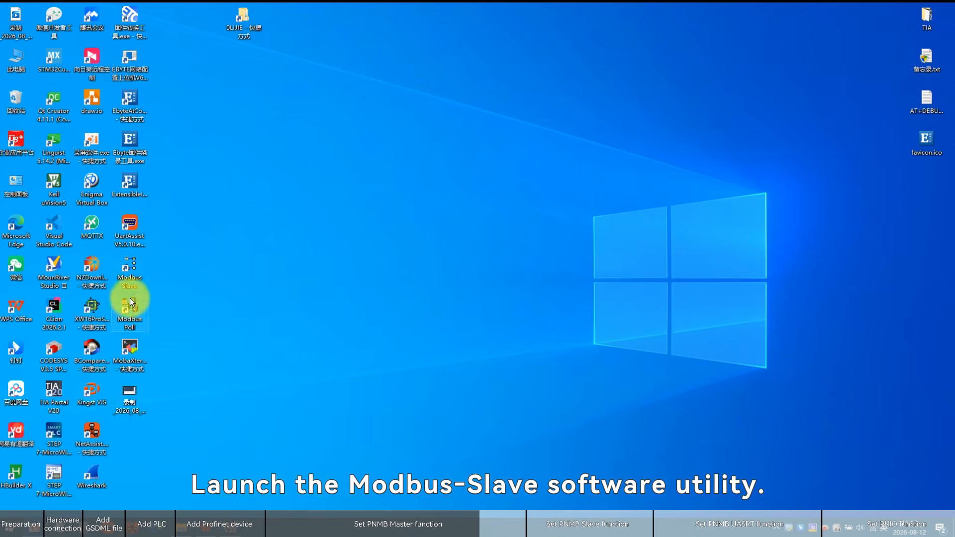
# Launch Modbus Slave and connect it on serial port USB-SERIAL CH340 (COM16) at 9600 Baud, 8 data bits, no parity
pyautogui.doubleClick(130, 275)
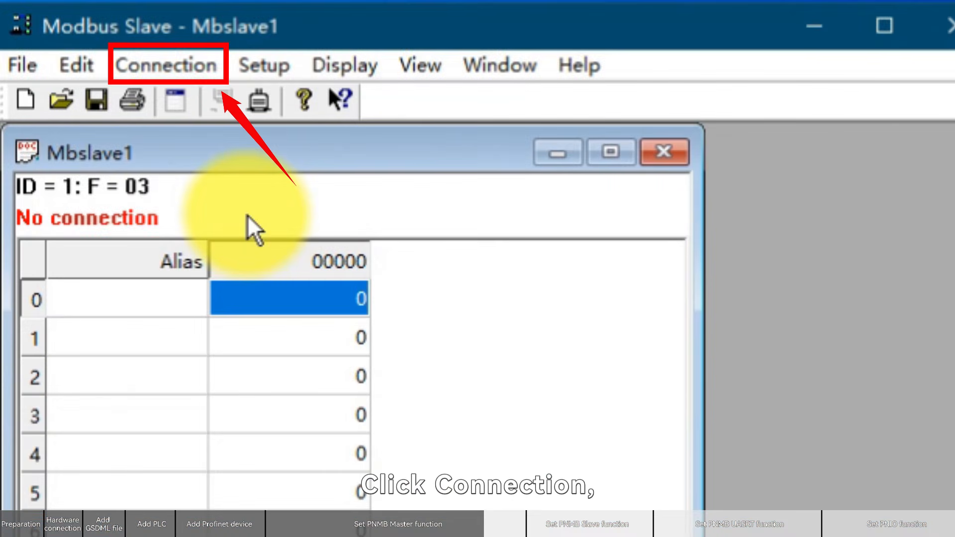
pyautogui.click(522, 69)
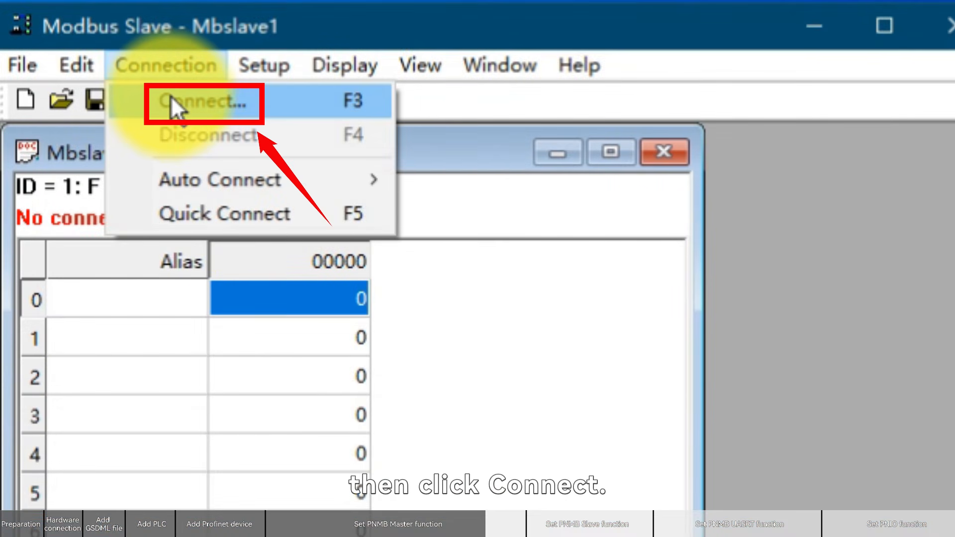
pyautogui.click(171, 97)
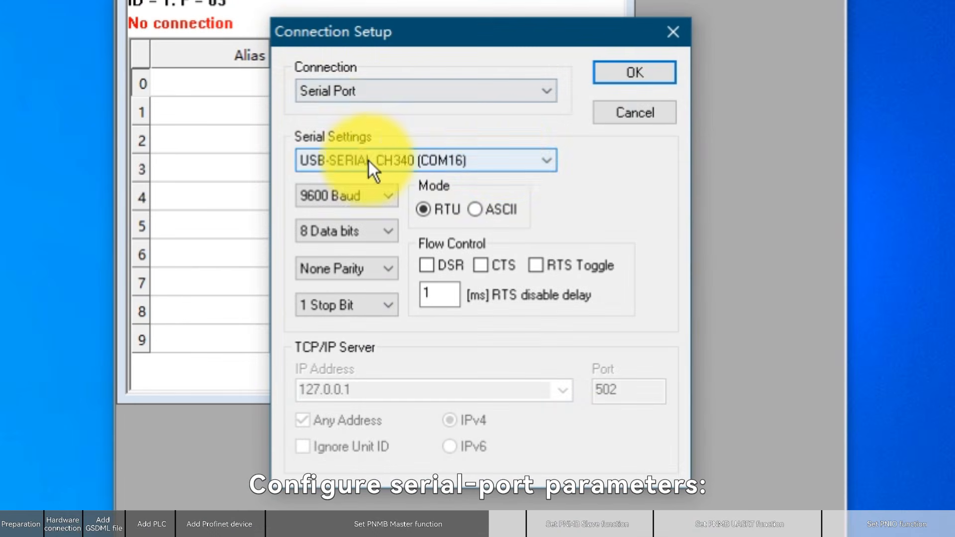
pyautogui.click(637, 74)
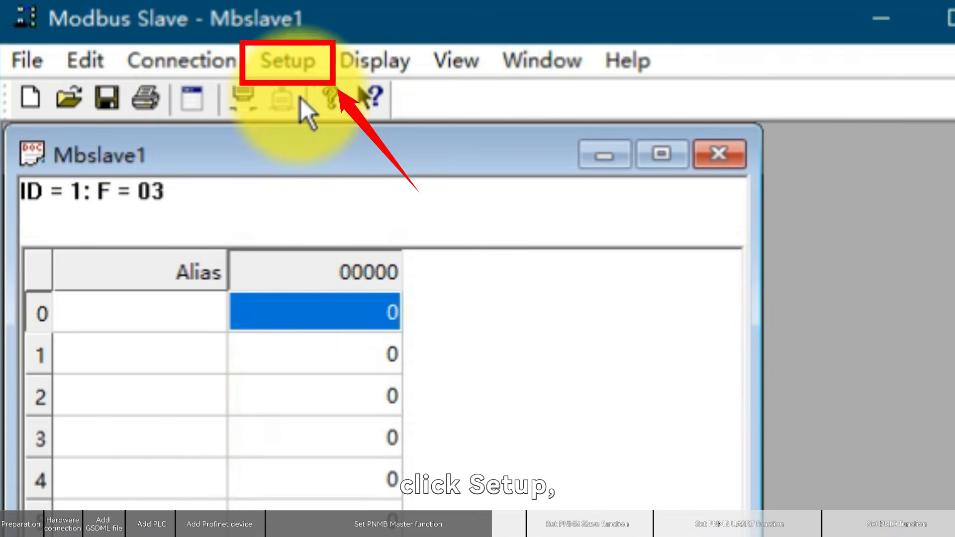
# Set the slave definition to ID 1, function 03 Holding Register, address 0 and quantity 1
pyautogui.click(286, 62)
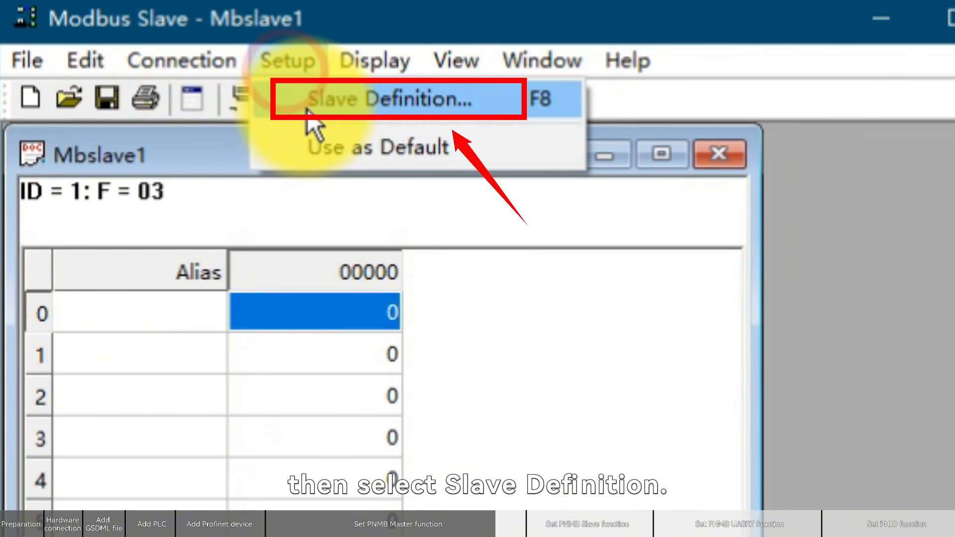
pyautogui.click(310, 103)
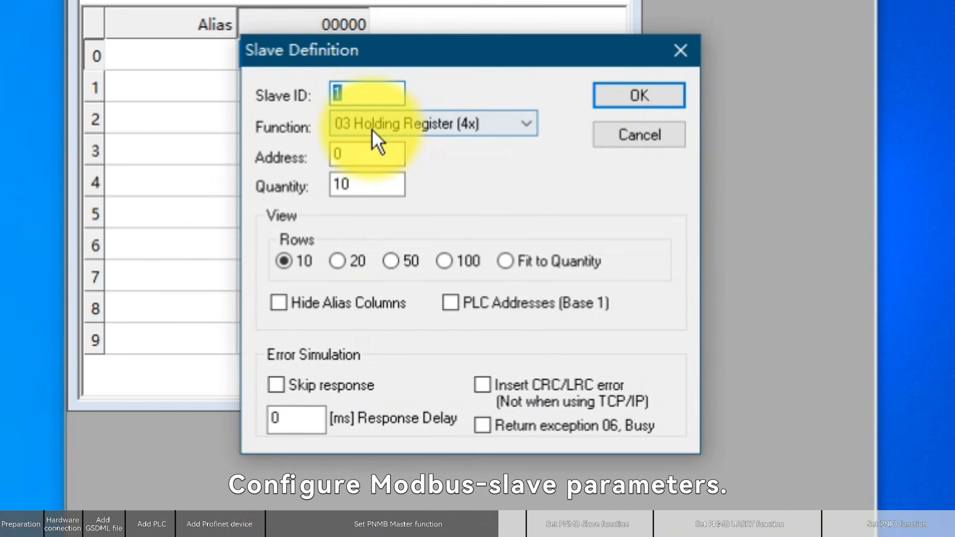
pyautogui.click(356, 183)
pyautogui.press('BackSpace')
pyautogui.click(667, 92)
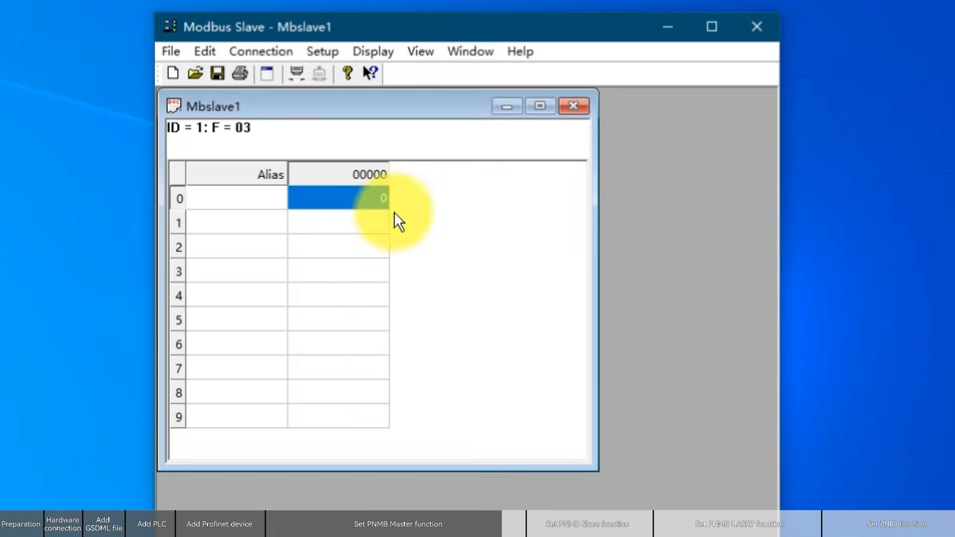
# Edit the value of holding register 0 in Modbus Slave
pyautogui.doubleClick(357, 52)
pyautogui.click(353, 282)
pyautogui.click(570, 340)
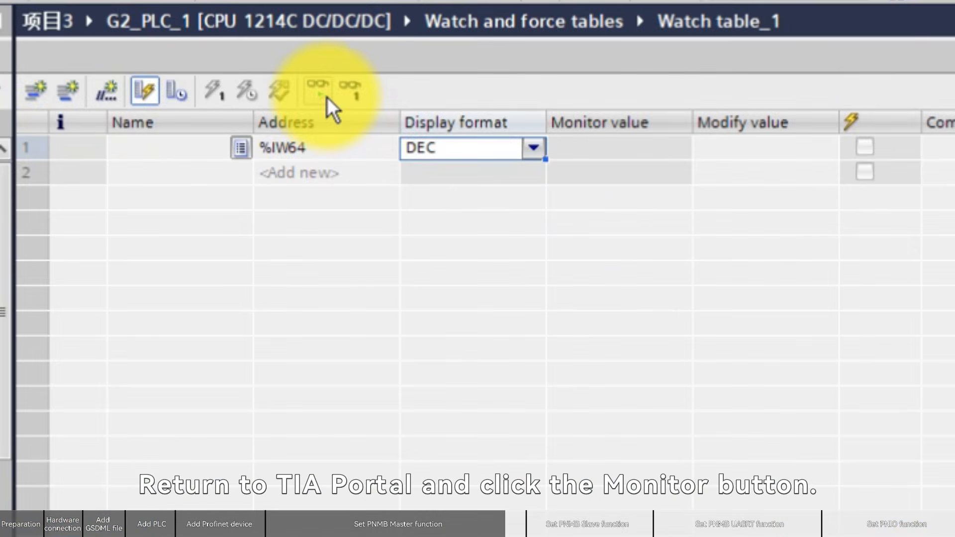
# Monitor %IW64 in the watch table and compare it with the Modbus Slave register value
pyautogui.click(326, 95)
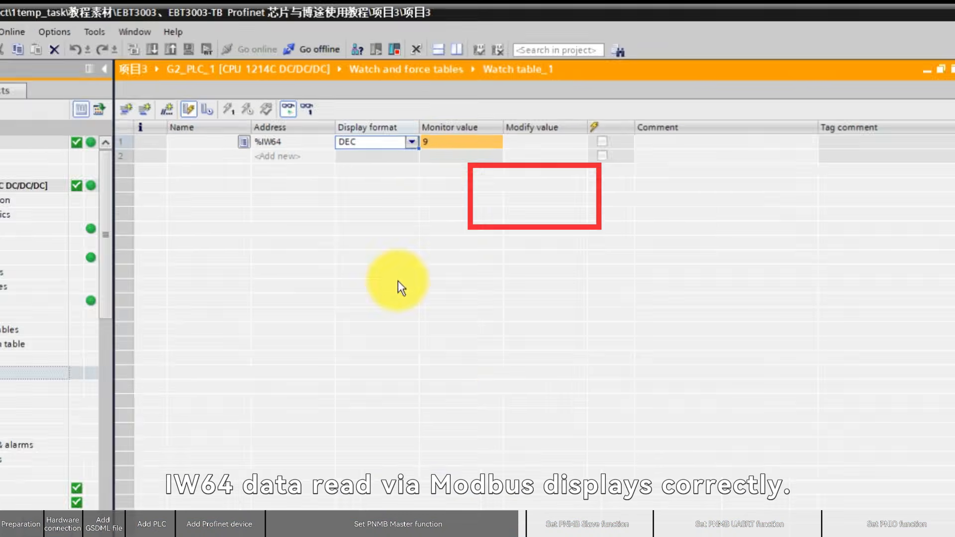
pyautogui.hotkey('alt', 'Tab')
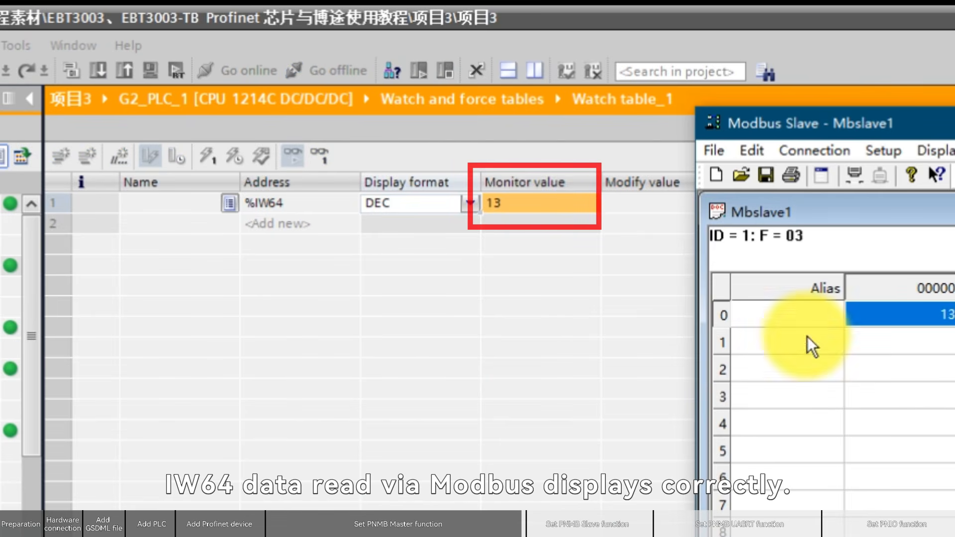
pyautogui.click(509, 213)
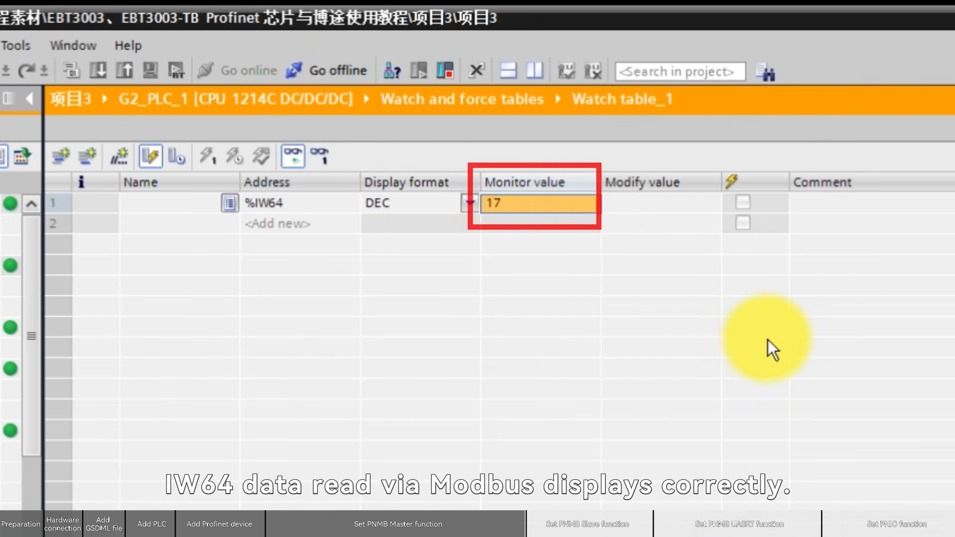
pyautogui.hotkey('alt', 'Tab')
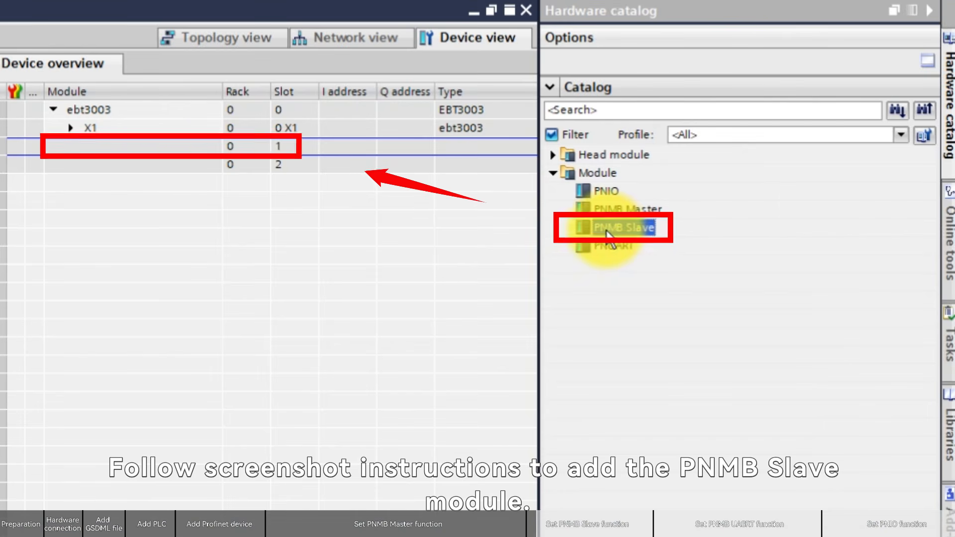
# Insert a PNMB Slave module into slot 1 with an Input 01 Words 4xxxx-func code 06 or 16 submodule, and select PNMB Slave
pyautogui.moveTo(612, 233); pyautogui.dragTo(174, 164)
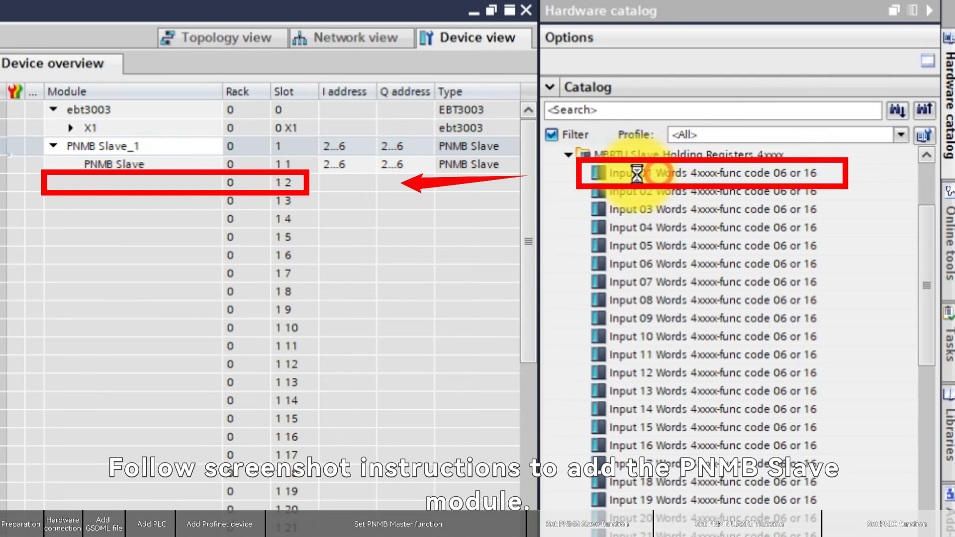
pyautogui.moveTo(613, 173); pyautogui.dragTo(126, 179)
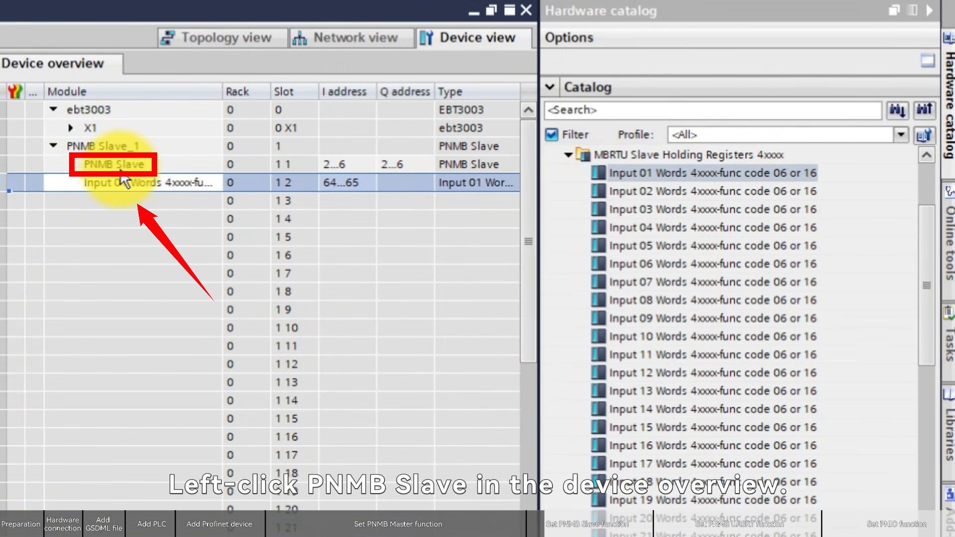
pyautogui.click(115, 164)
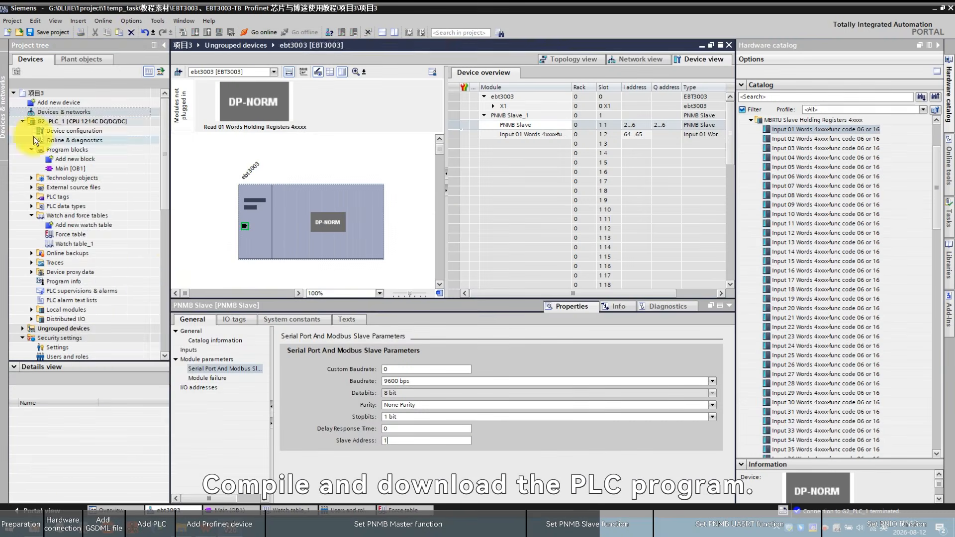
# Compile the hardware and software changes of G2_PLC_1
pyautogui.rightClick(76, 122)
pyautogui.moveTo(118, 241)
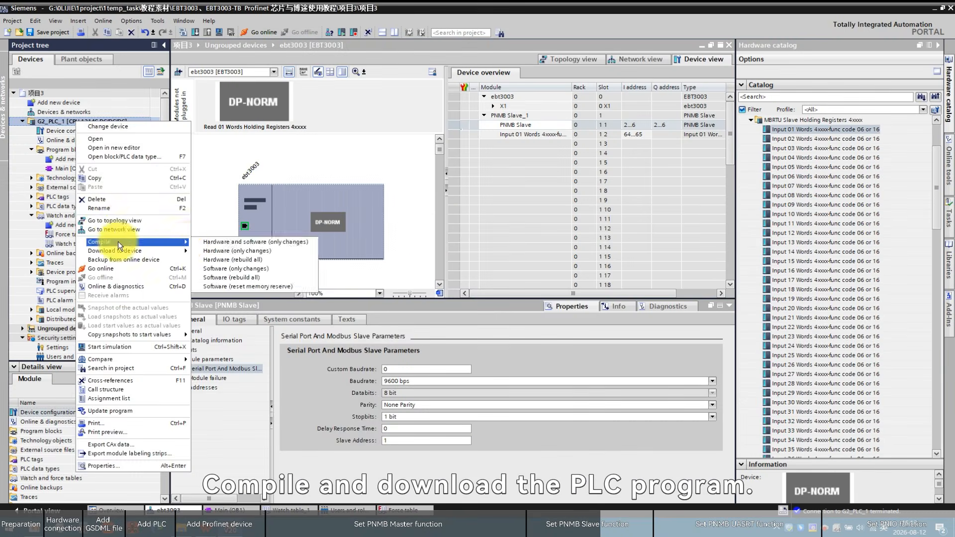
pyautogui.click(254, 243)
# Download the project to G2_PLC_1 and finish the load
pyautogui.rightClick(93, 122)
pyautogui.moveTo(149, 241)
pyautogui.click(243, 249)
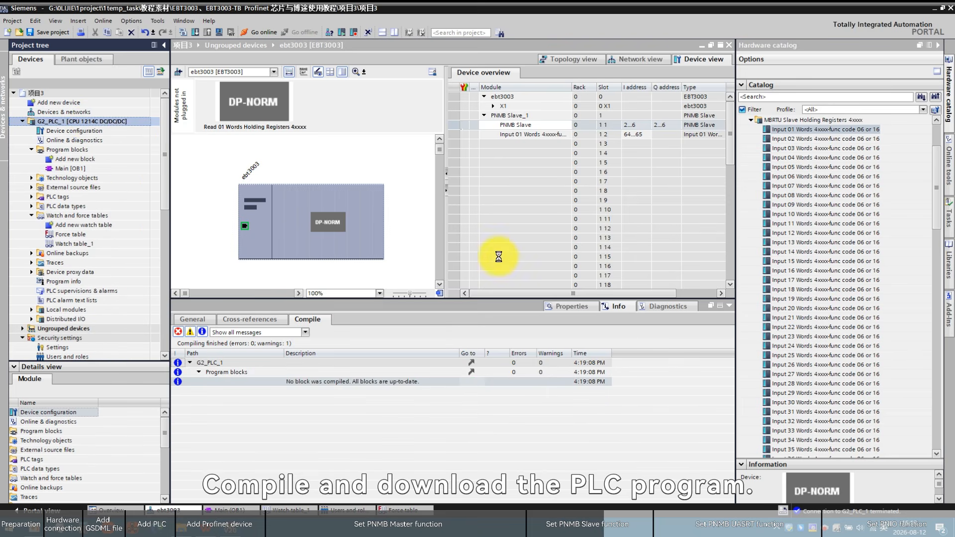
pyautogui.click(601, 360)
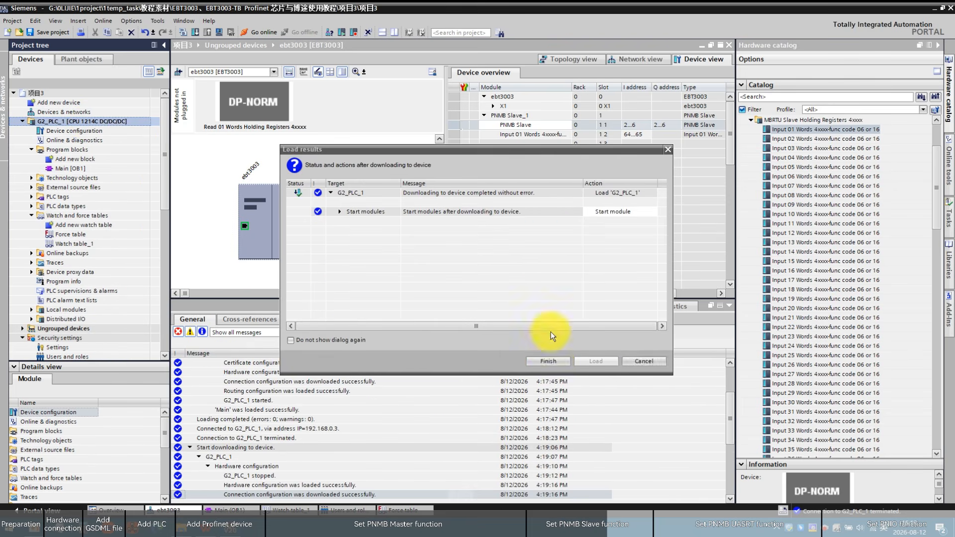
pyautogui.click(554, 356)
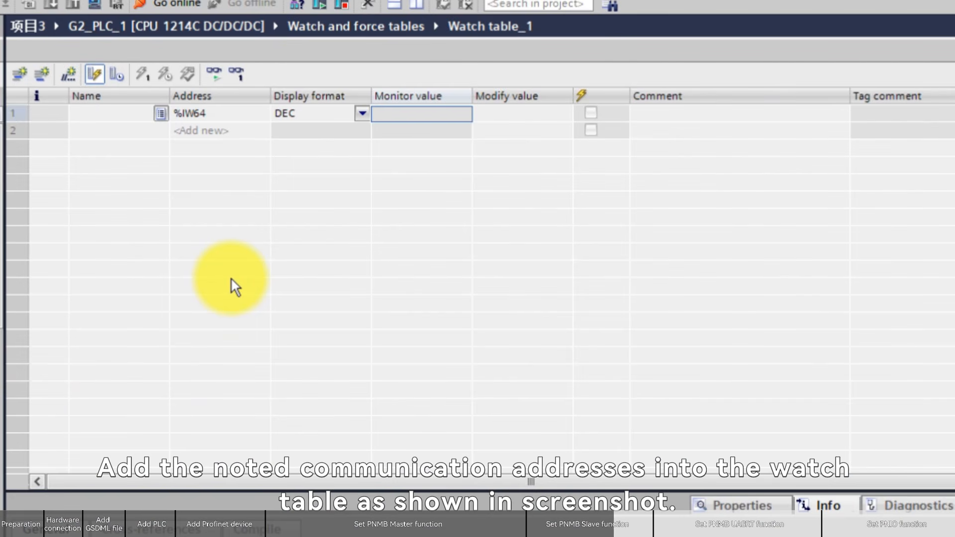
# Start monitoring the watch table and connect Modbus Poll over the serial port
pyautogui.click(215, 76)
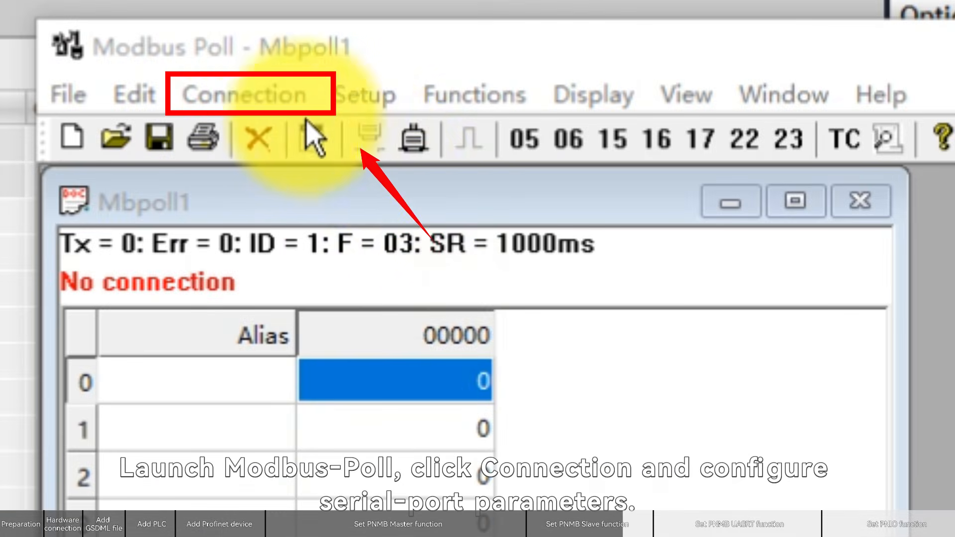
pyautogui.click(374, 48)
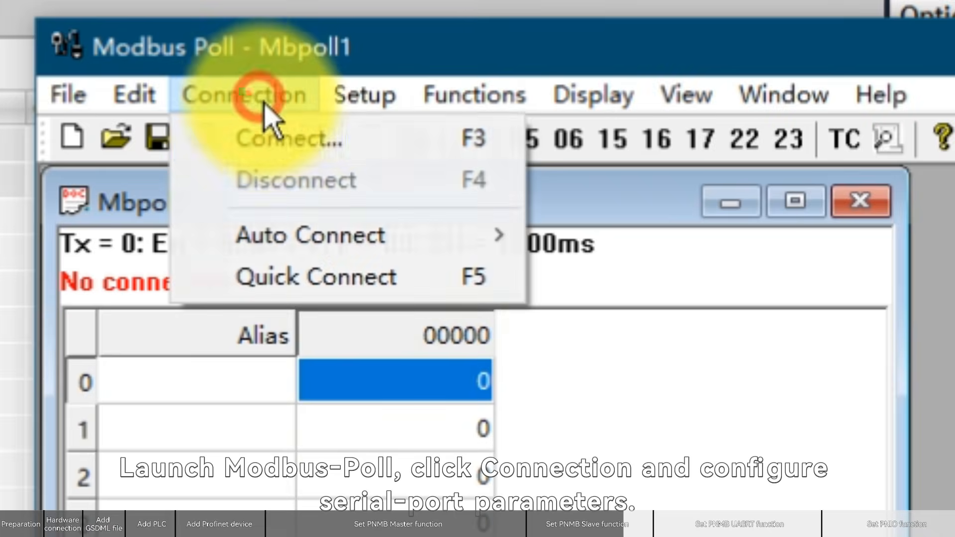
pyautogui.click(387, 62)
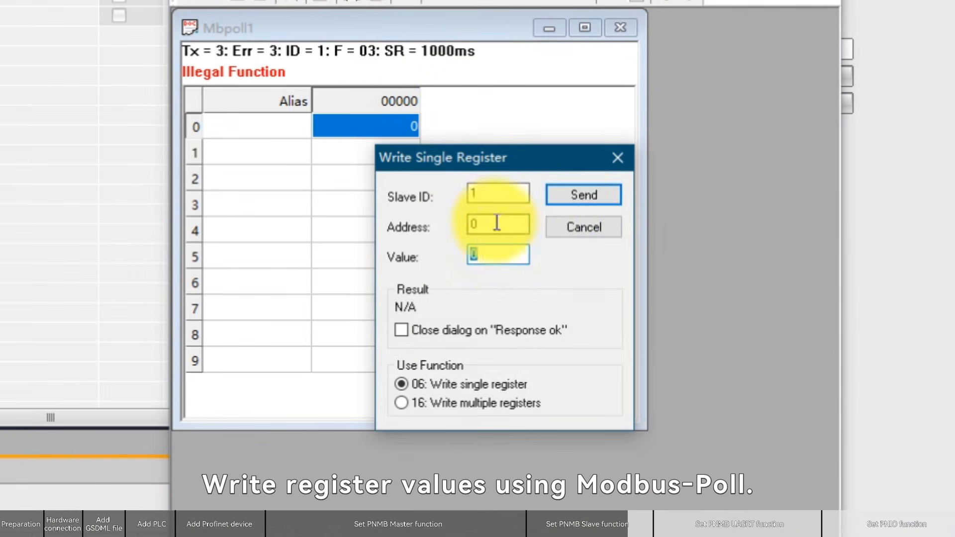
# Write value 200 to register address 0 of slave ID 1 with function 06 in Modbus Poll
pyautogui.write('200')
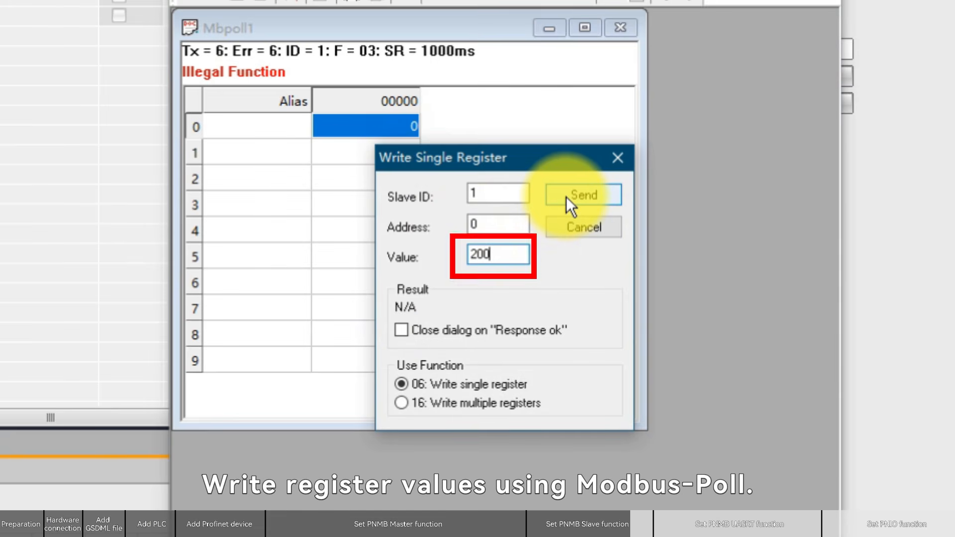
pyautogui.click(568, 196)
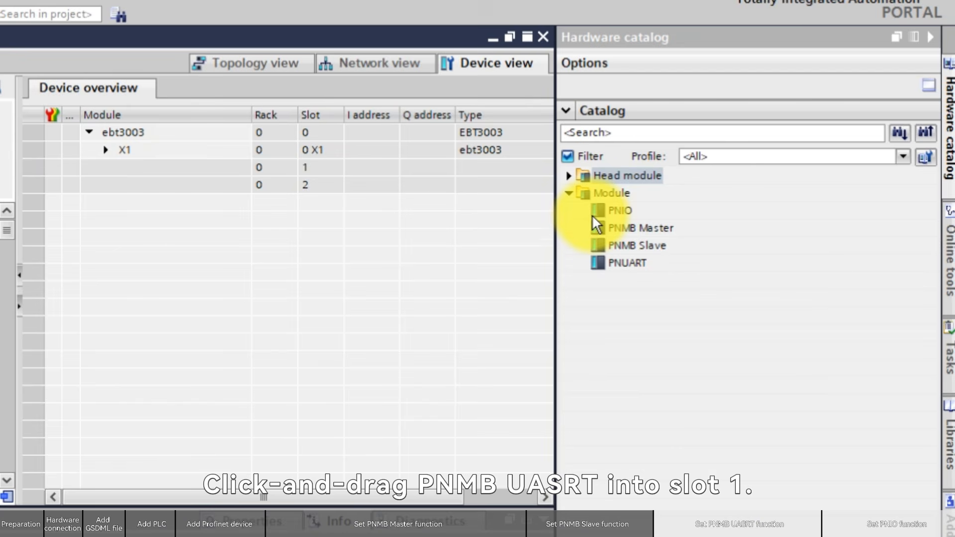
# Insert a PNUART module into slot 1 and a Pure Data IO 008 bytes submodule into its subslot 2
pyautogui.moveTo(615, 268); pyautogui.dragTo(194, 169)
pyautogui.click(569, 281)
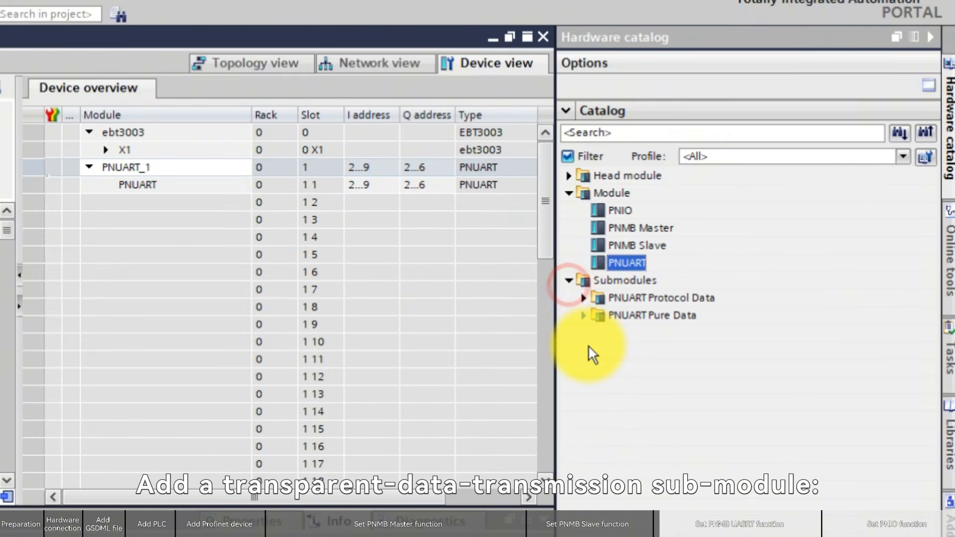
pyautogui.click(584, 315)
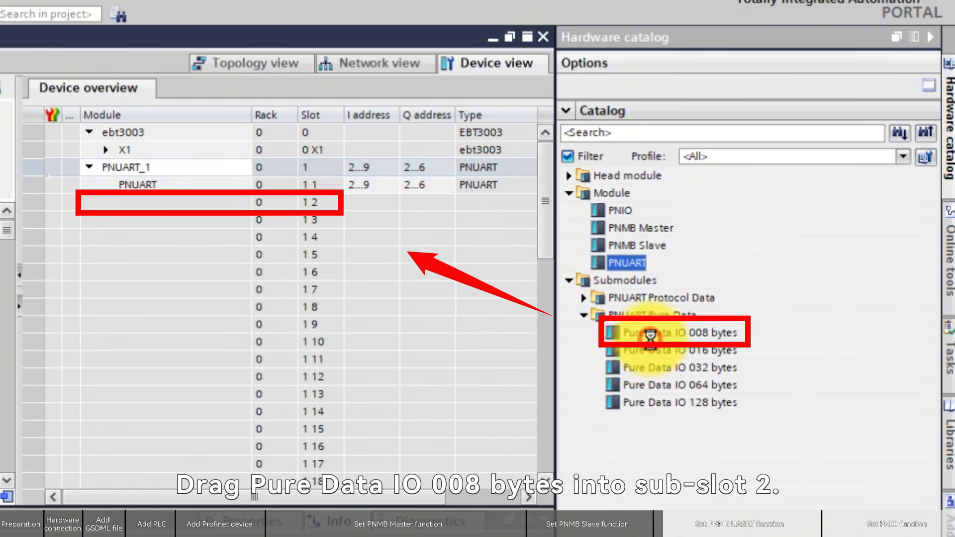
pyautogui.moveTo(630, 333); pyautogui.dragTo(641, 398)
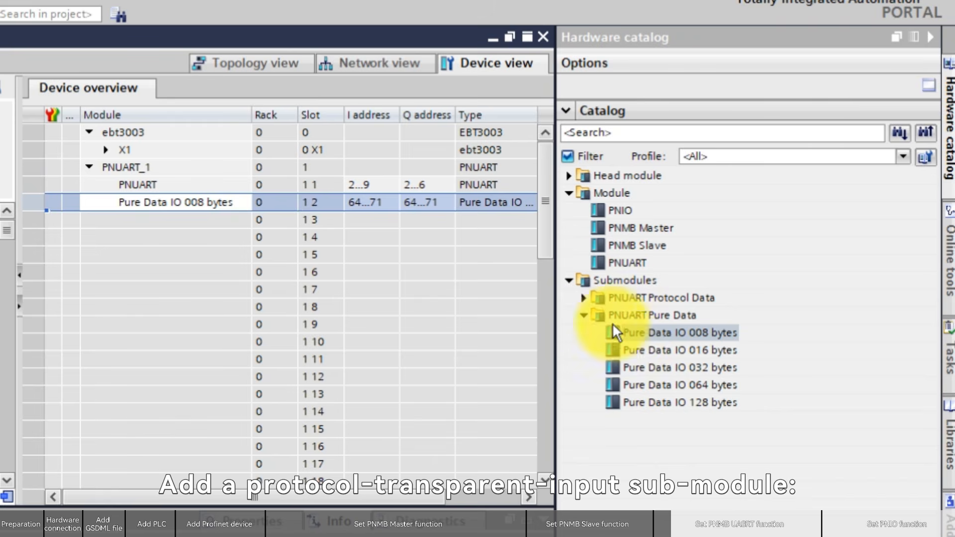
# Insert a Protocl Data Input 008 bytes submodule into subslot 3 of PNUART_1
pyautogui.click(583, 299)
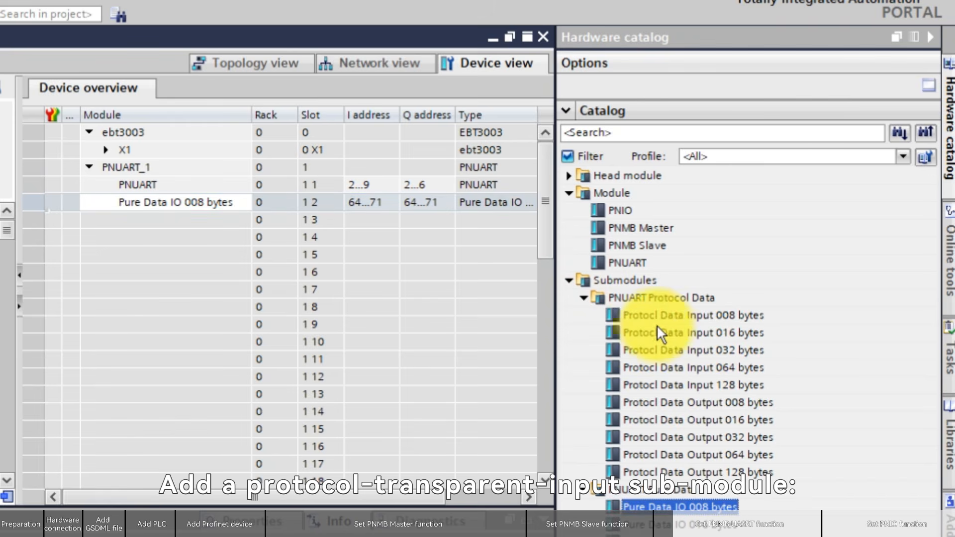
pyautogui.moveTo(649, 317); pyautogui.dragTo(187, 239)
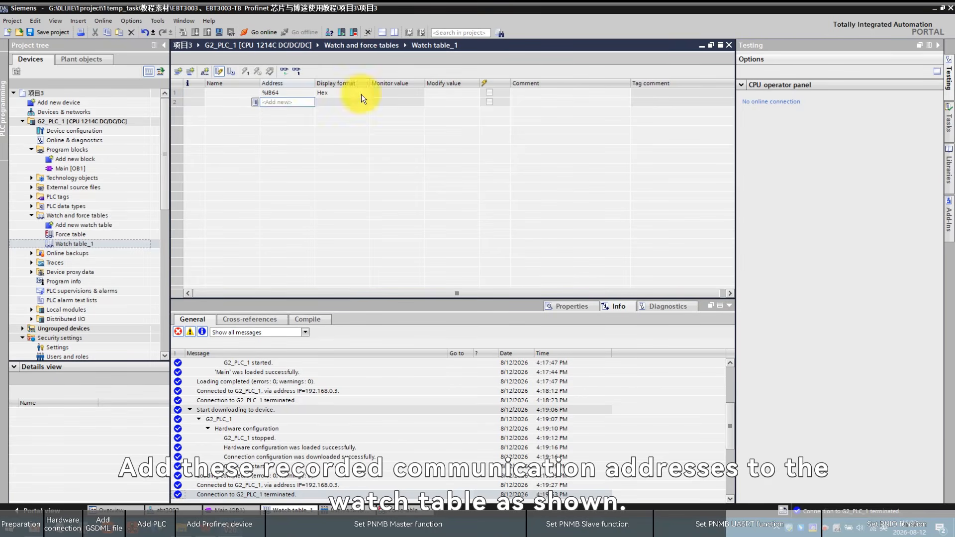
# Fill the watch table with addresses %IB64–%IB71, %QB64–%QB71 and %IB72–%IB79 in Hex format
pyautogui.moveTo(315, 96); pyautogui.dragTo(314, 230)
pyautogui.write('%QB64')
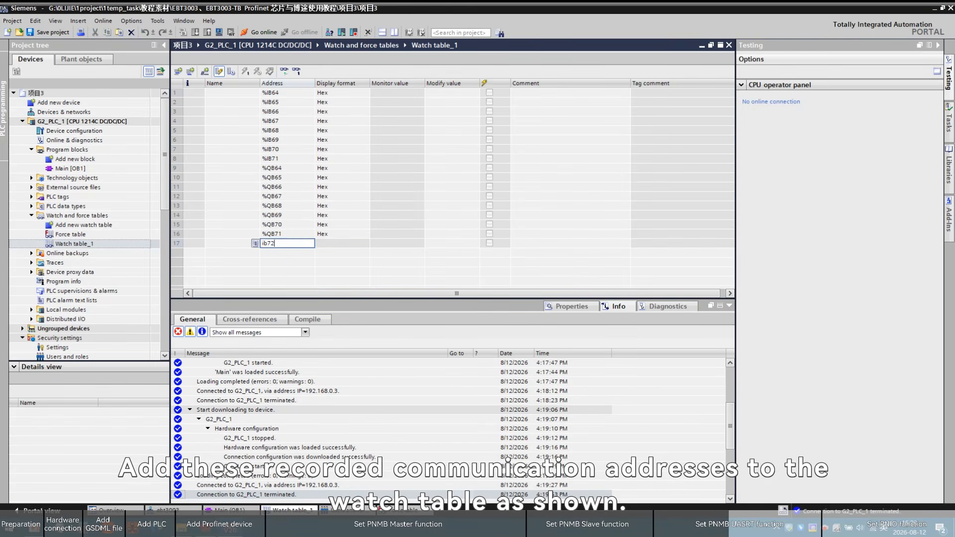
pyautogui.moveTo(315, 248); pyautogui.dragTo(313, 309)
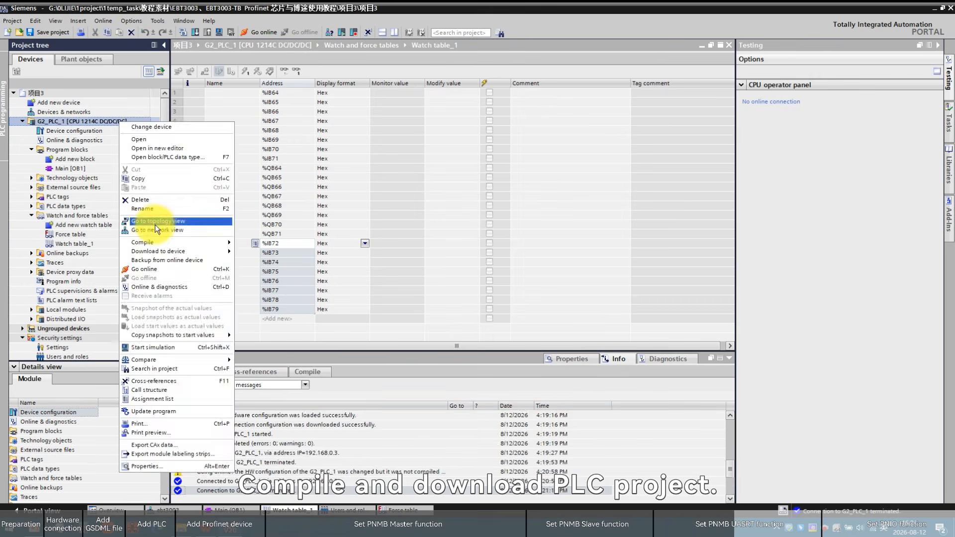
# Compile and download the project to G2_PLC_1, then finish the load
pyautogui.click(160, 219)
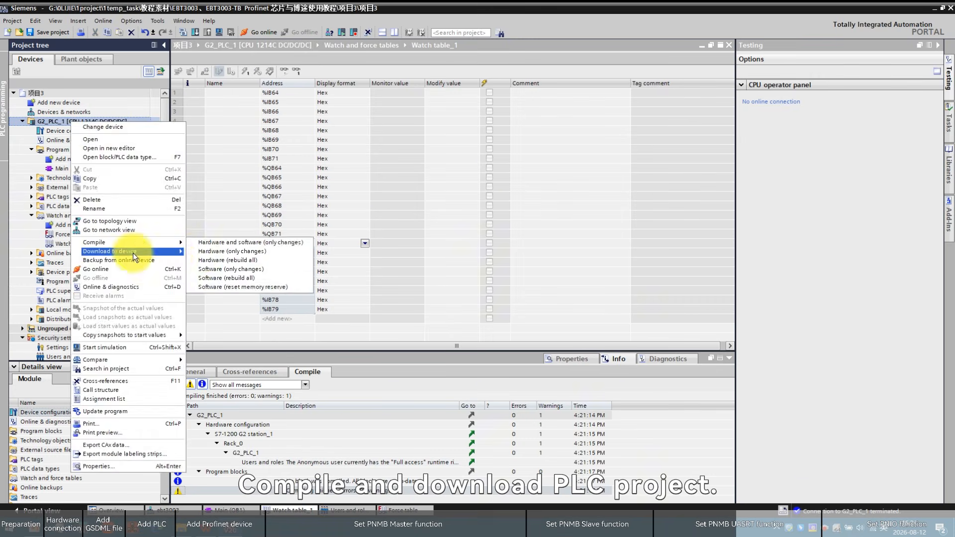
pyautogui.click(256, 249)
pyautogui.click(596, 363)
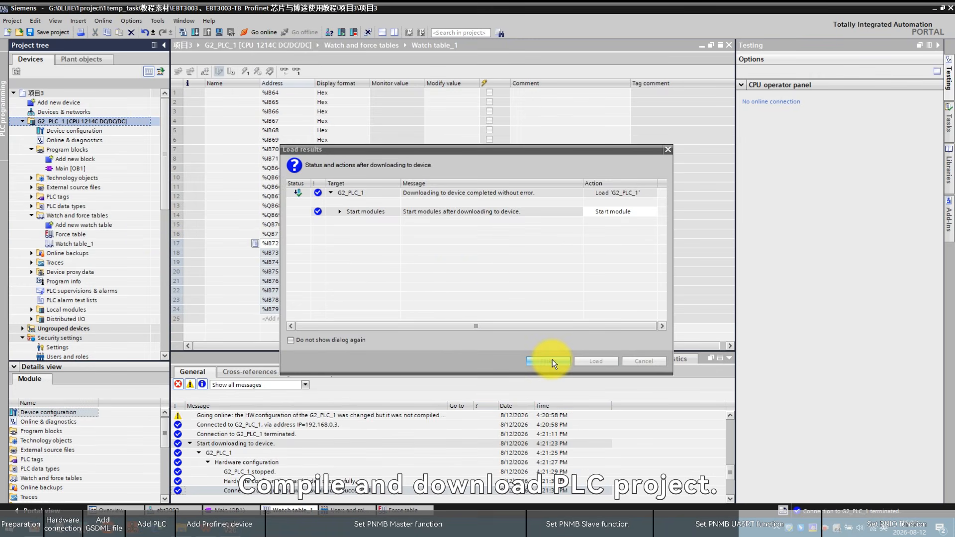
pyautogui.click(552, 359)
pyautogui.click(110, 531)
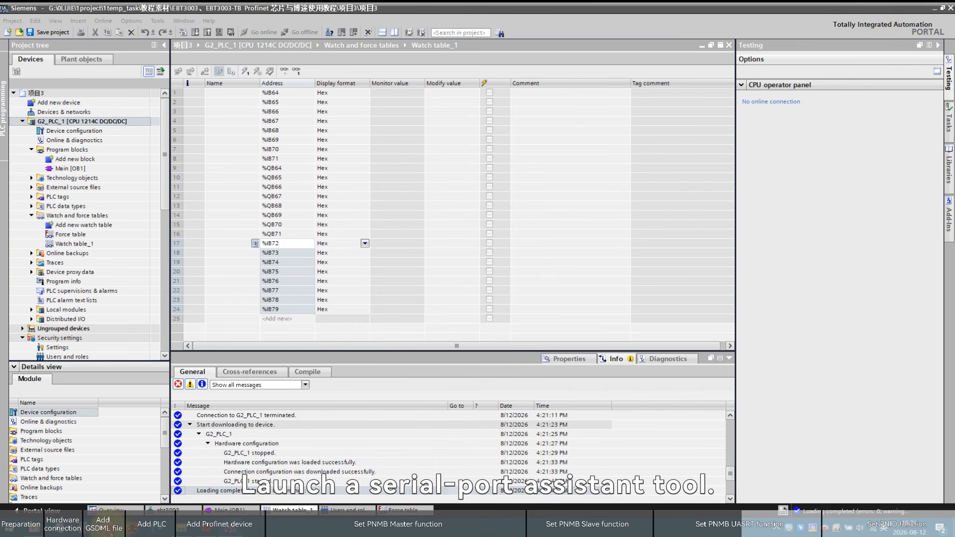
# Bring the serial-port assistant alongside the watch table and open its COM16 port at 115200 baud
pyautogui.moveTo(503, 109); pyautogui.dragTo(776, 68)
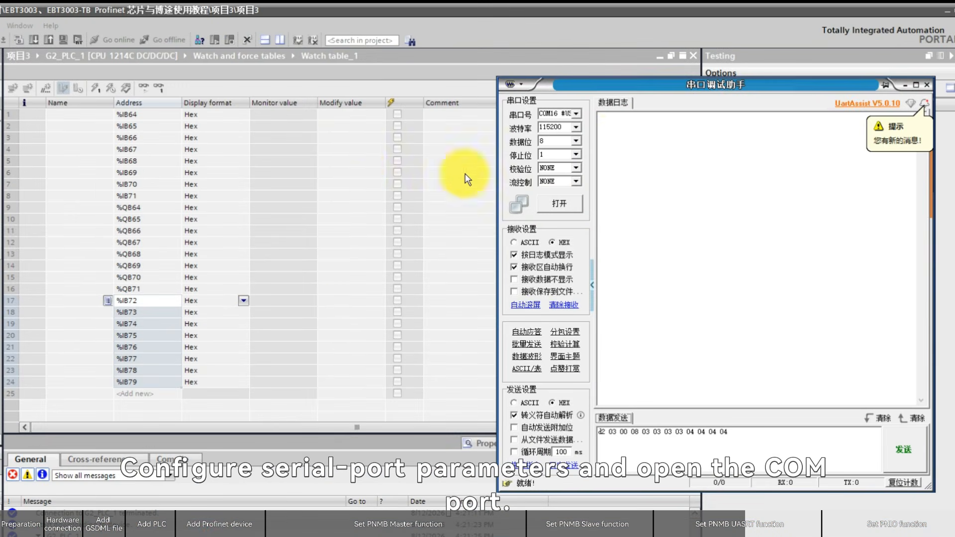
pyautogui.click(577, 213)
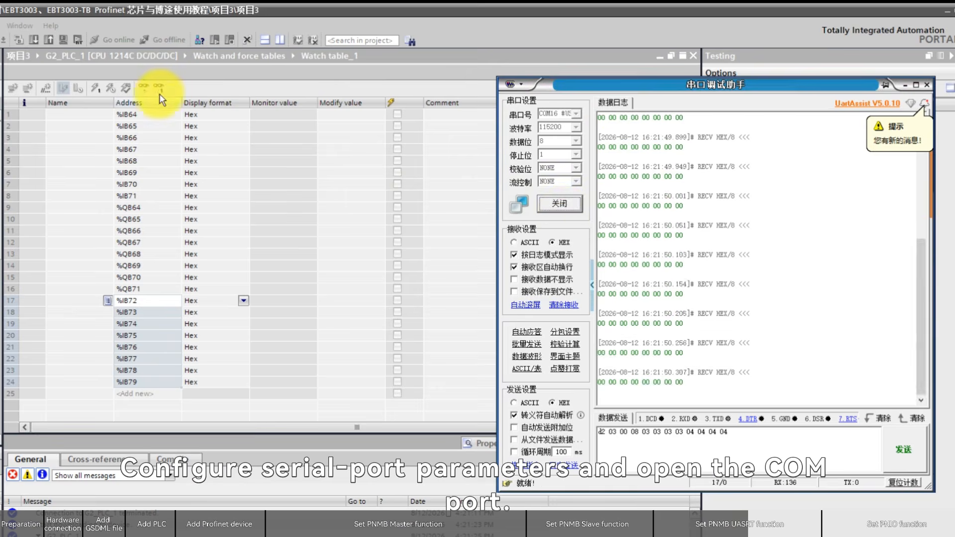
# Go online with G2_PLC_1 and start monitoring all values in Watch table_1
pyautogui.click(174, 62)
pyautogui.click(145, 89)
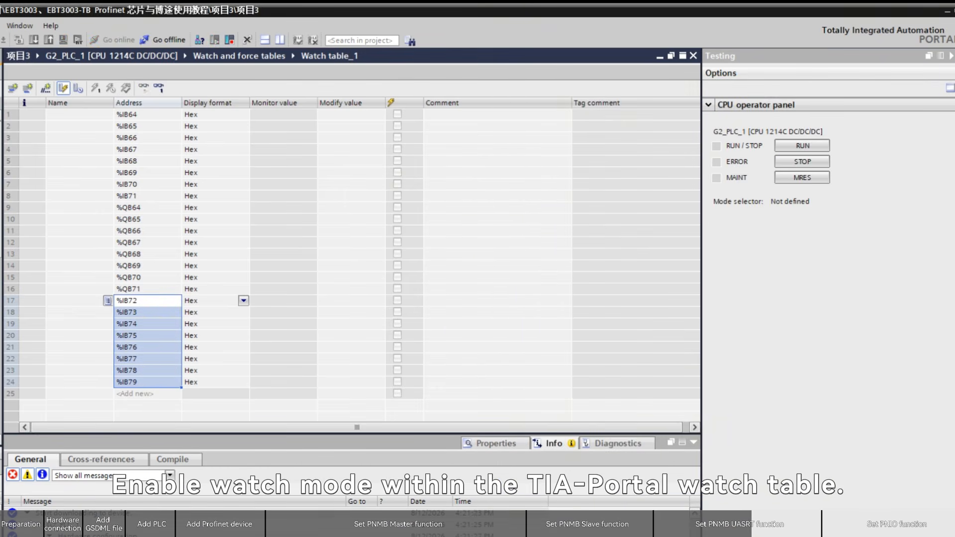
pyautogui.hotkey('alt', 'Tab')
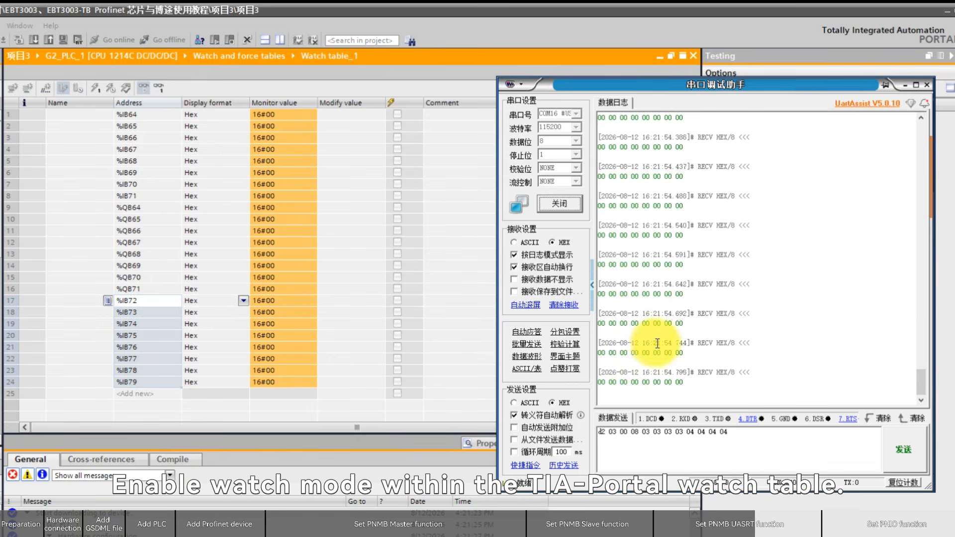
# Set the modify values of %QB64–%QB71 to 16#01 through 16#08 and write them to the PLC once
pyautogui.click(339, 209)
pyautogui.write('16#01')
pyautogui.moveTo(385, 213); pyautogui.dragTo(380, 289)
pyautogui.click(349, 230)
pyautogui.click(348, 222)
pyautogui.write('2')
pyautogui.press('Return')
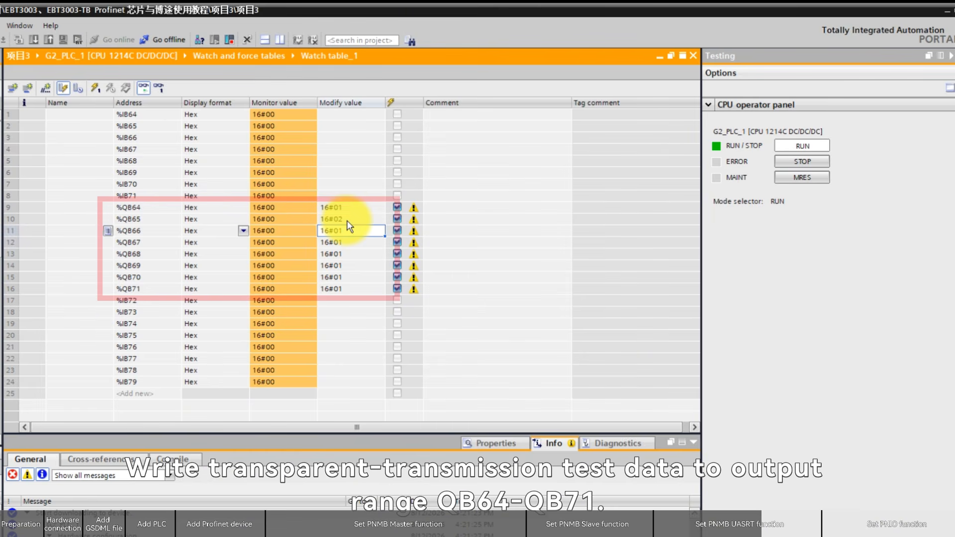
pyautogui.write('3')
pyautogui.press('Return')
pyautogui.write('4')
pyautogui.press('Return')
pyautogui.write('56')
pyautogui.press('Return')
pyautogui.write('7')
pyautogui.press('Return')
pyautogui.write('8')
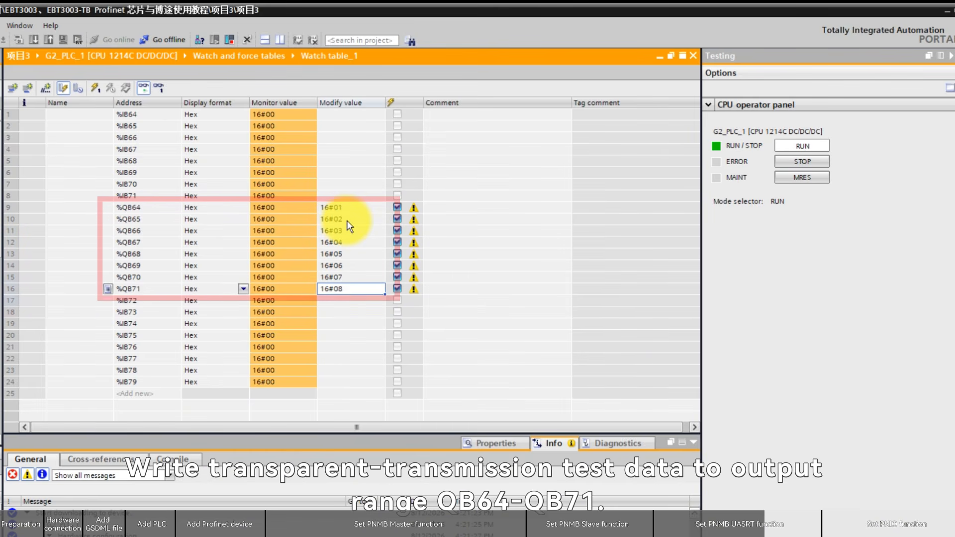
pyautogui.press('Return')
pyautogui.click(95, 88)
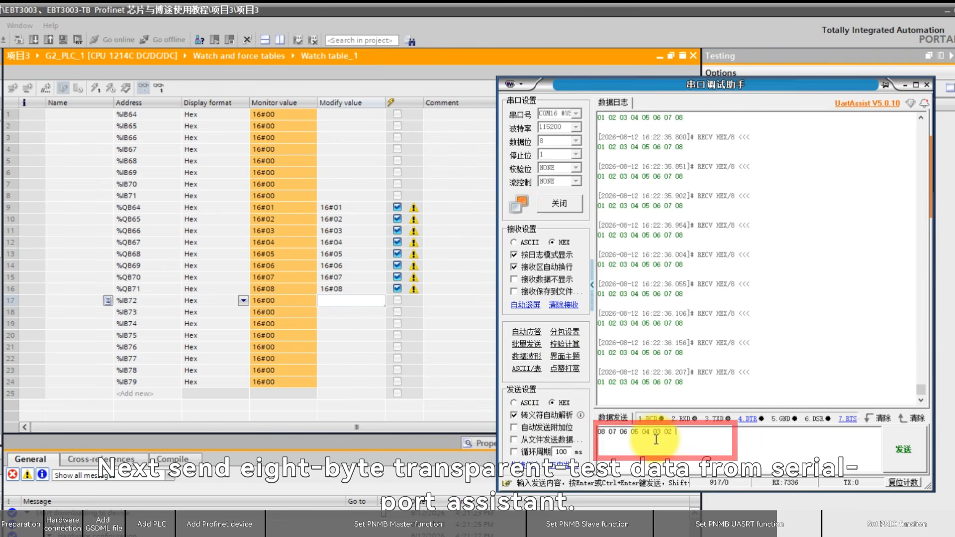
pyautogui.write('01')
pyautogui.click(899, 451)
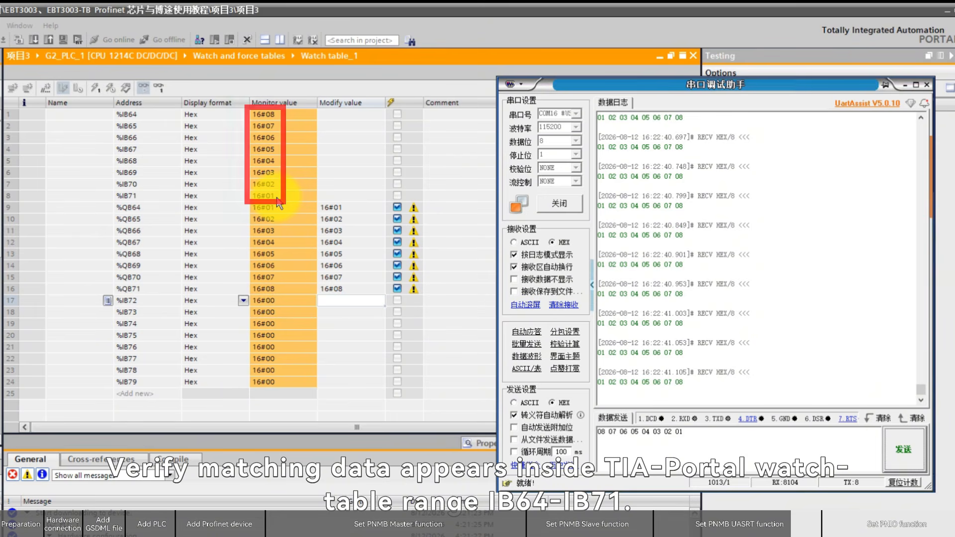
pyautogui.click(628, 434)
pyautogui.hotkey('ctrl', 'a')
pyautogui.write('d2 03 00 08 03 03 03 03 04 04 04 04')
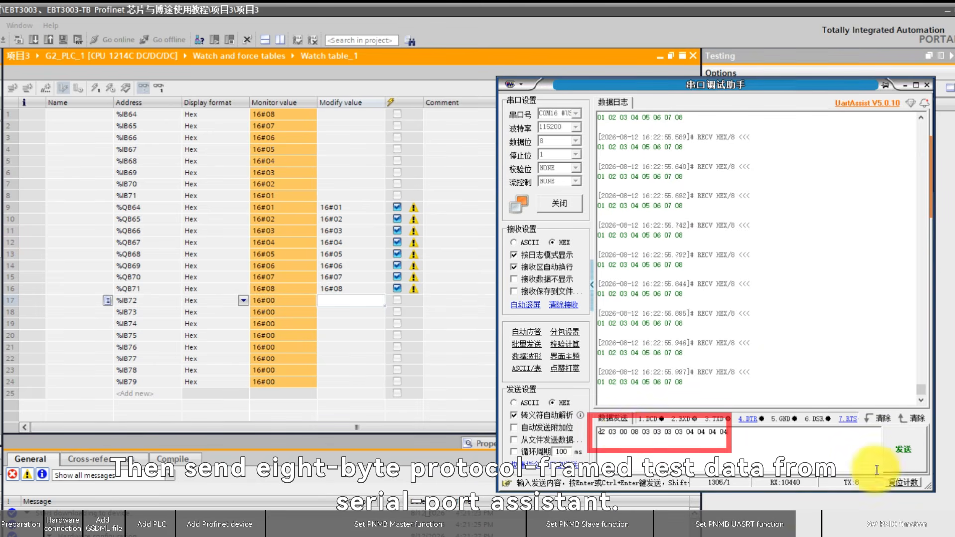
pyautogui.click(902, 450)
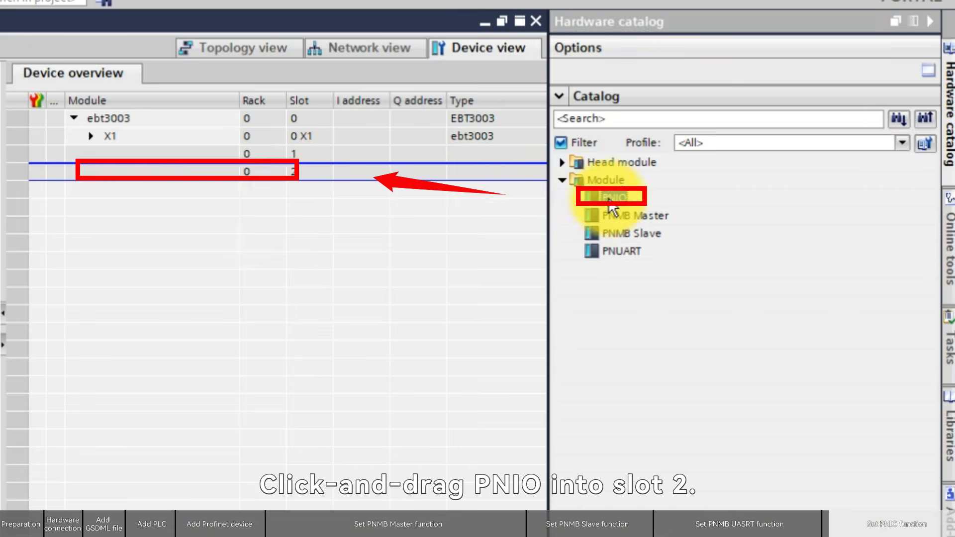
# Insert a PNIO module into slot 2 with 8xAI-12BIT, 8xDI and 8xDO submodules in subslots 1, 2 and 3
pyautogui.moveTo(614, 198); pyautogui.dragTo(187, 178)
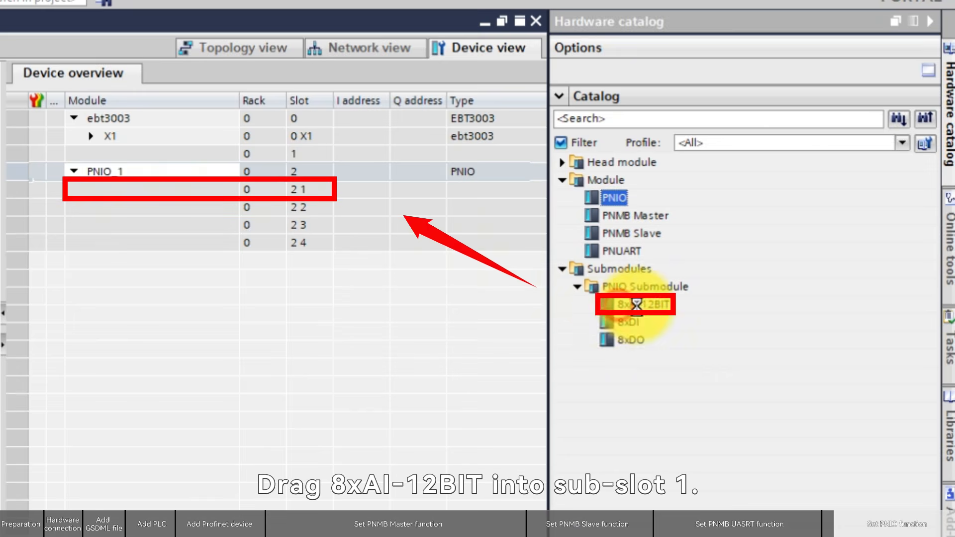
pyautogui.moveTo(633, 304); pyautogui.dragTo(177, 194)
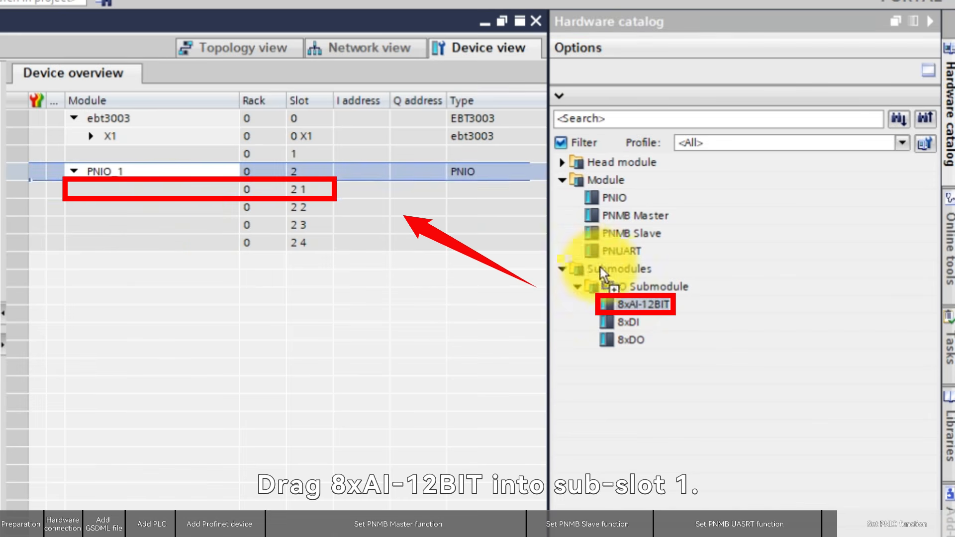
pyautogui.moveTo(626, 323); pyautogui.dragTo(221, 209)
pyautogui.moveTo(630, 341); pyautogui.dragTo(215, 230)
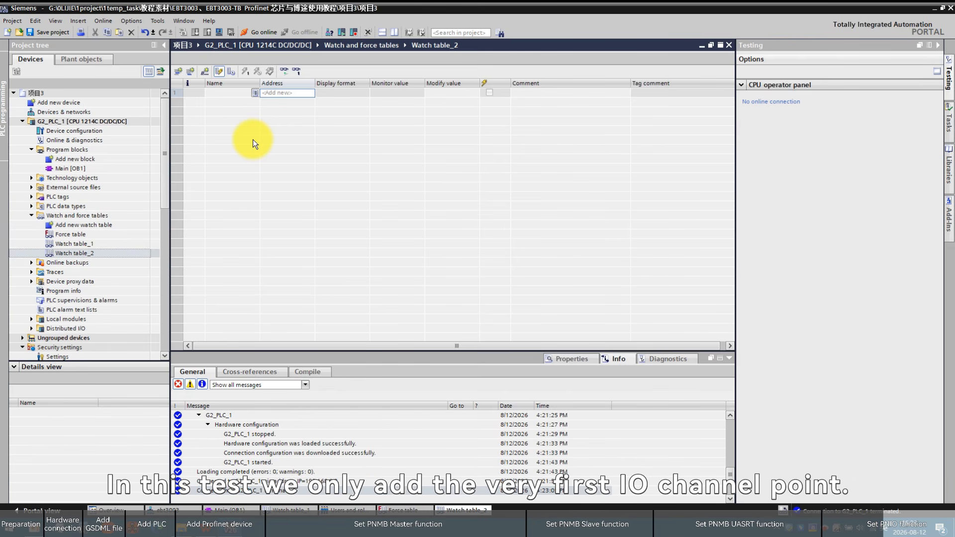
# Enter the addresses %IW64, %I2.0 and %Q2.0 into Watch table_2
pyautogui.click(288, 93)
pyautogui.write('iw')
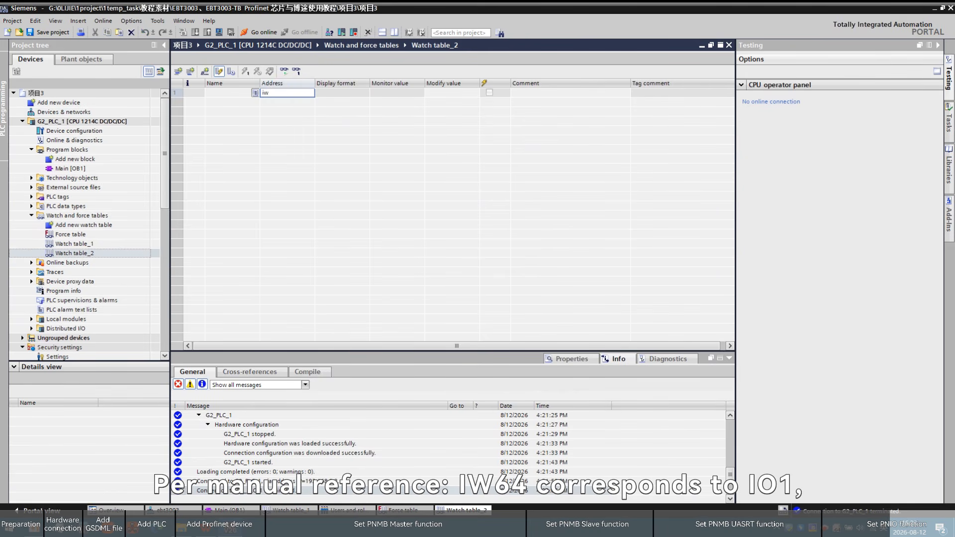
pyautogui.write('64')
pyautogui.press('Return')
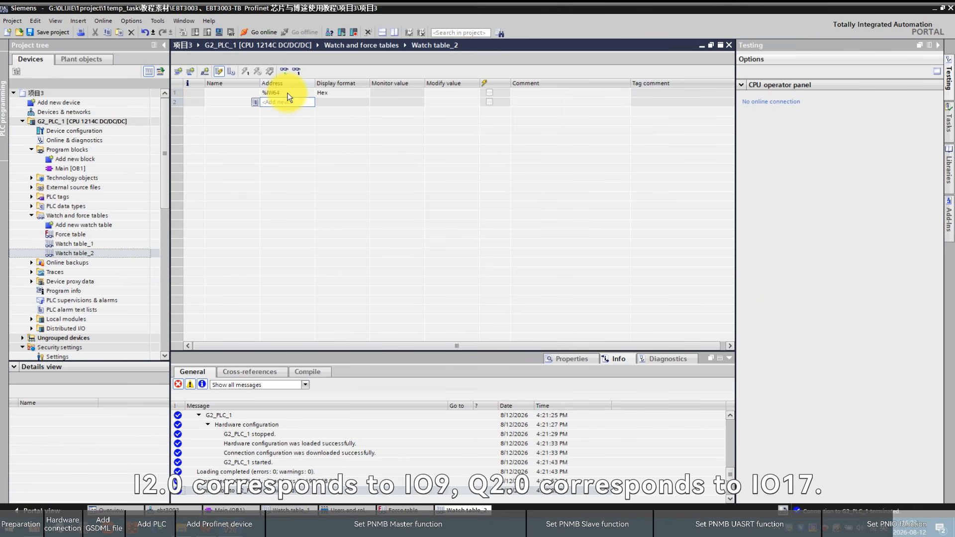
pyautogui.write('i2.0')
pyautogui.press('Return')
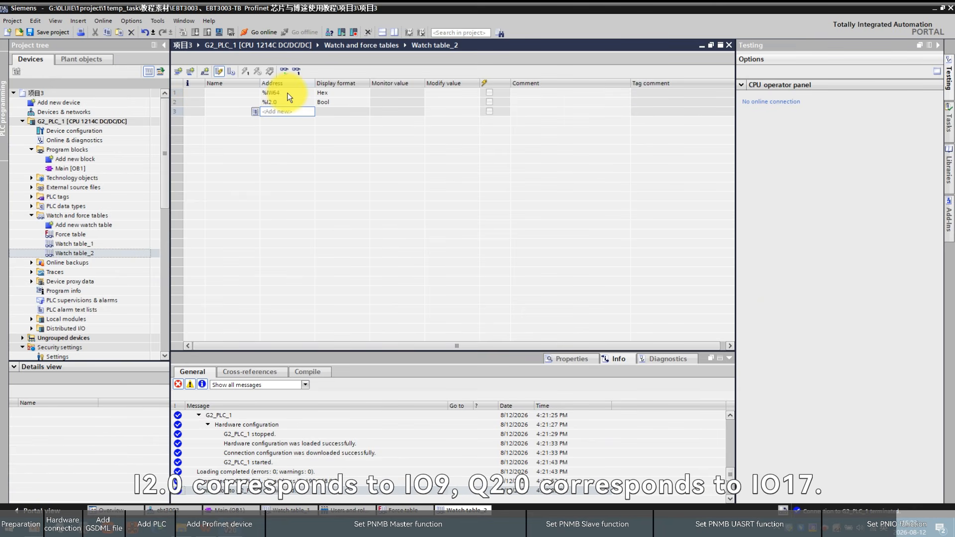
pyautogui.write('q2.0')
pyautogui.press('Return')
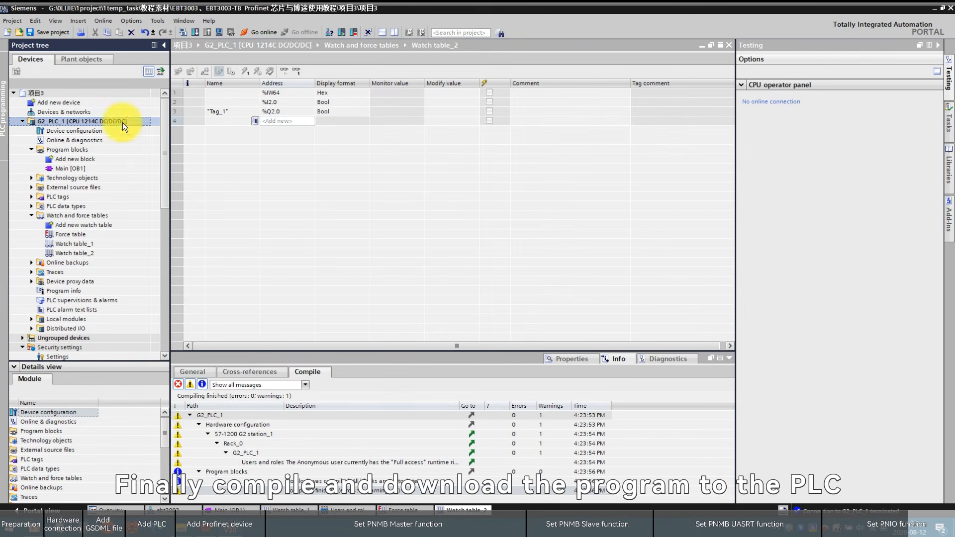
# Compile the G2_PLC_1 project from its context menu
pyautogui.rightClick(122, 122)
pyautogui.click(255, 250)
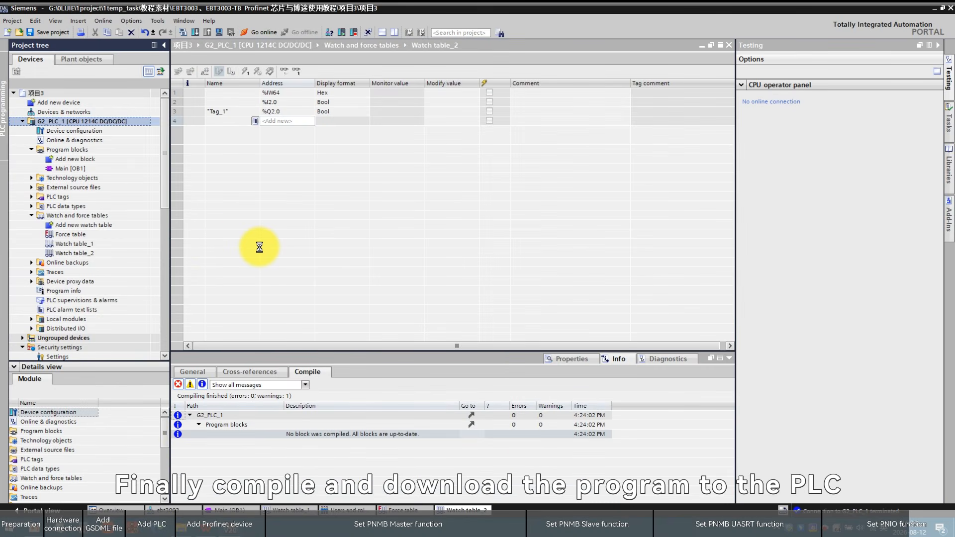
pyautogui.click(600, 359)
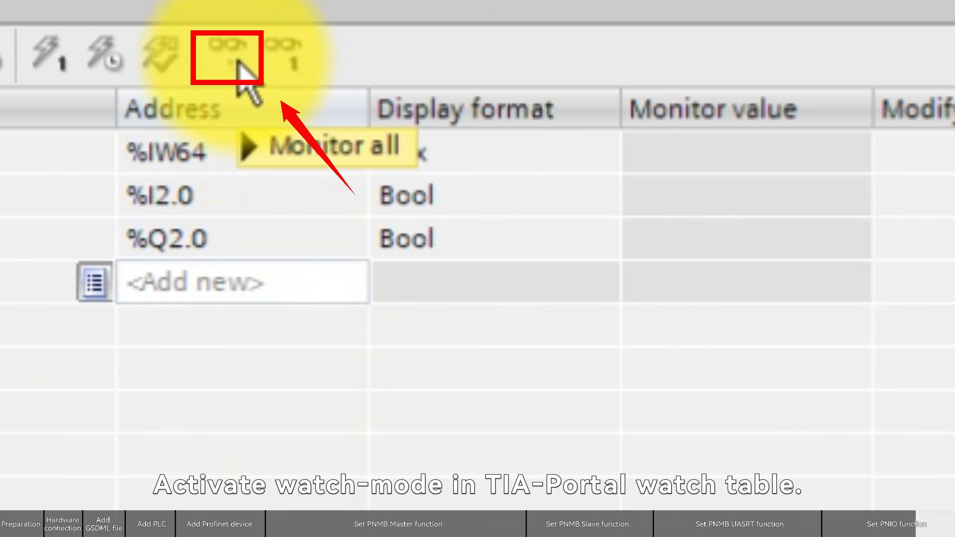
# Monitor all values in Watch table_2 with %IW64 shown in DEC format and inspect the bit values
pyautogui.click(237, 64)
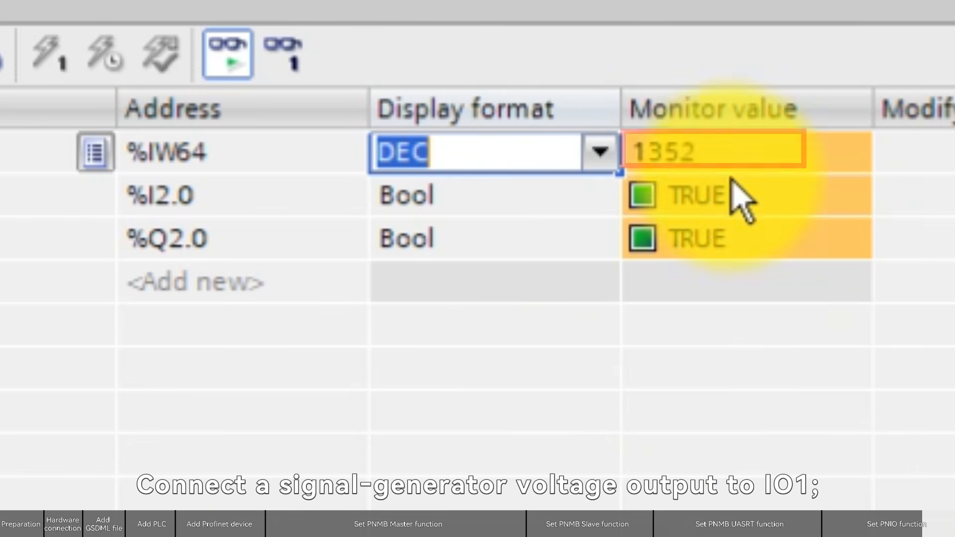
pyautogui.click(652, 192)
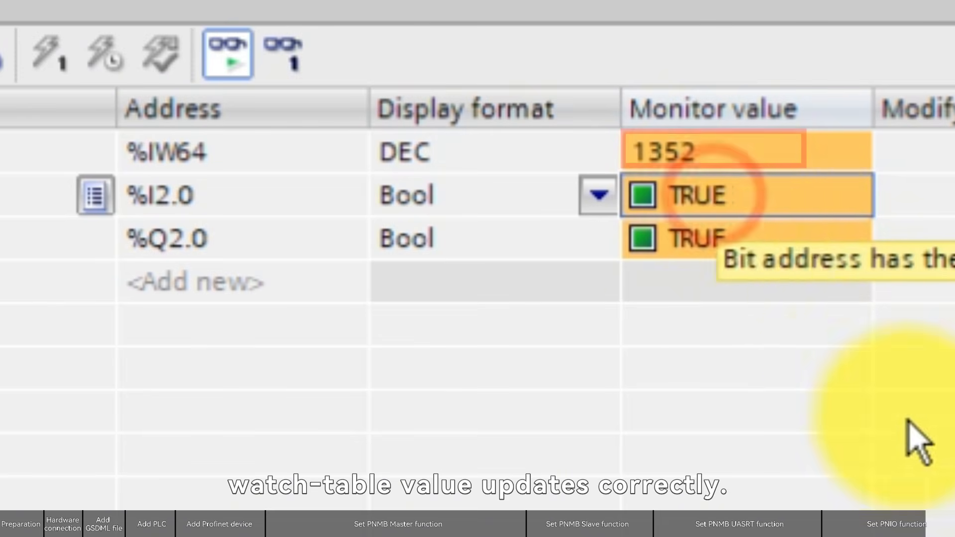
pyautogui.click(719, 254)
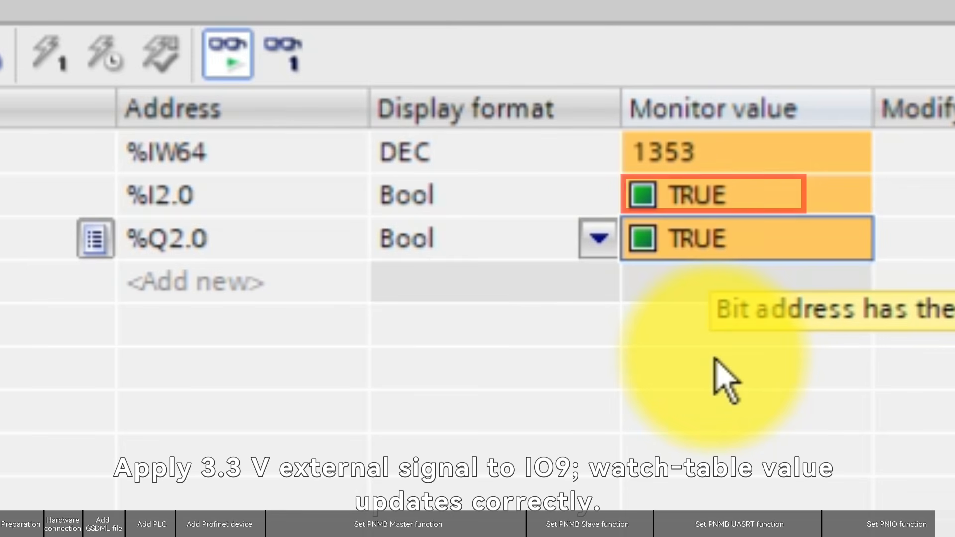
pyautogui.click(642, 412)
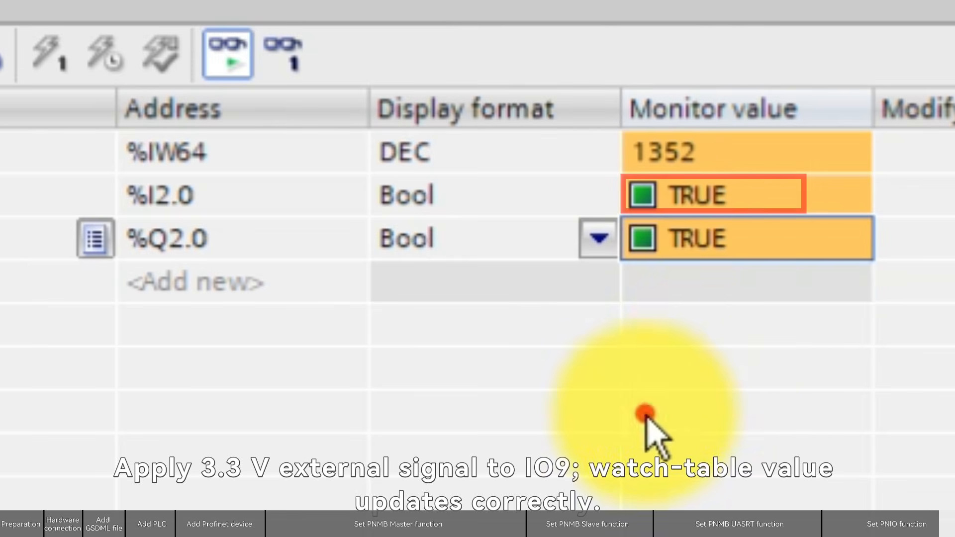